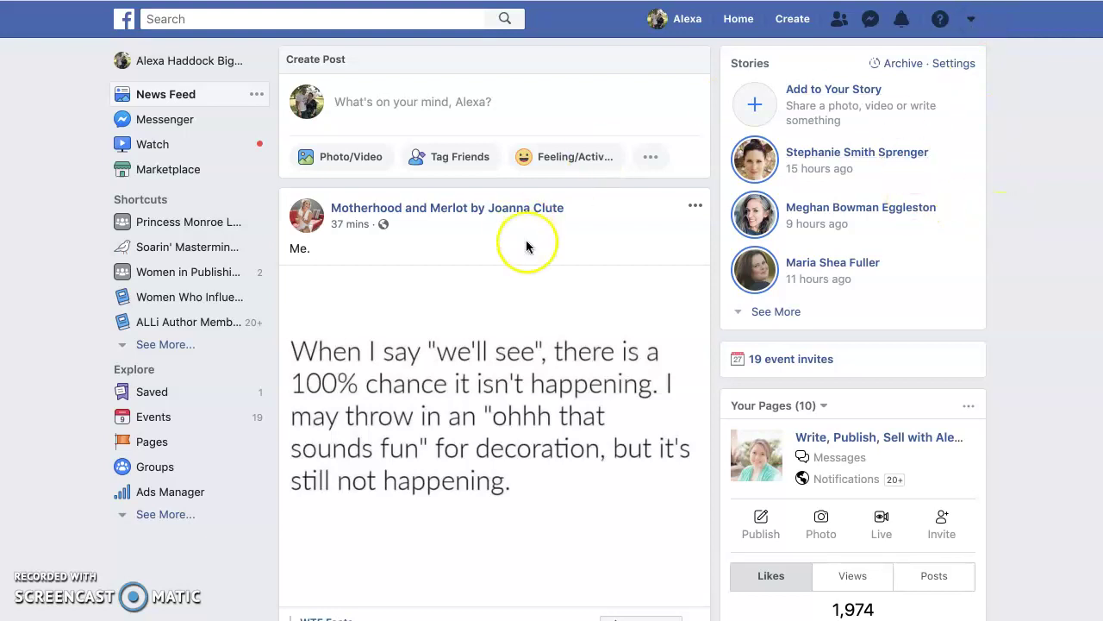
Step: From the account dropdown in the header, open Manage Pages to list the account's Pages
{"action": "left_click", "coordinate": [973, 19]}
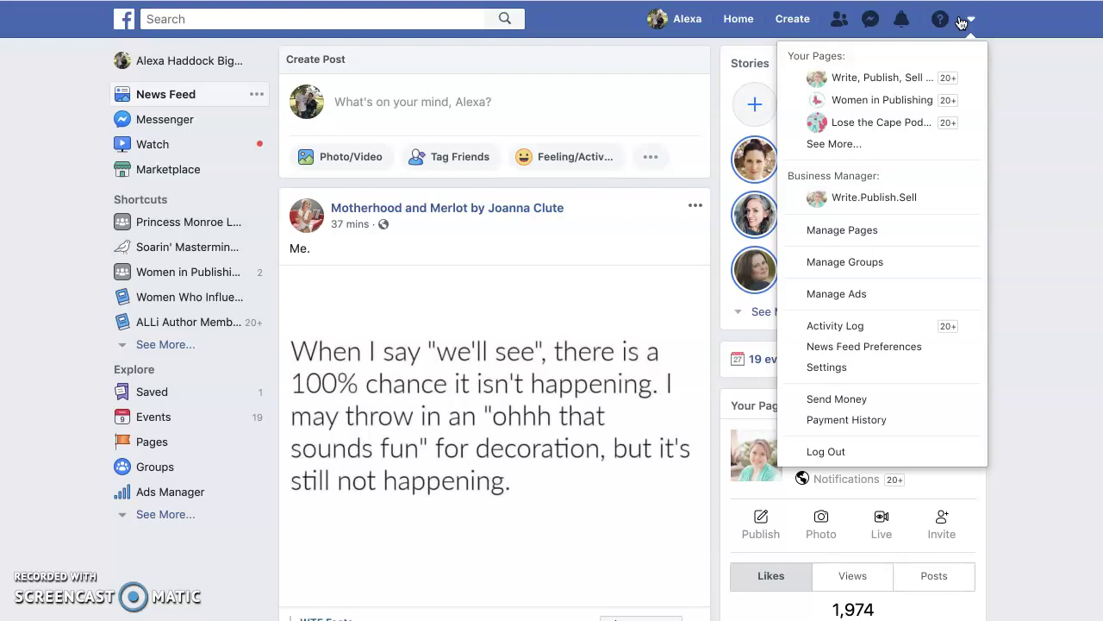
{"action": "scroll", "coordinate": [948, 153], "scroll_direction": "up", "scroll_amount": 1}
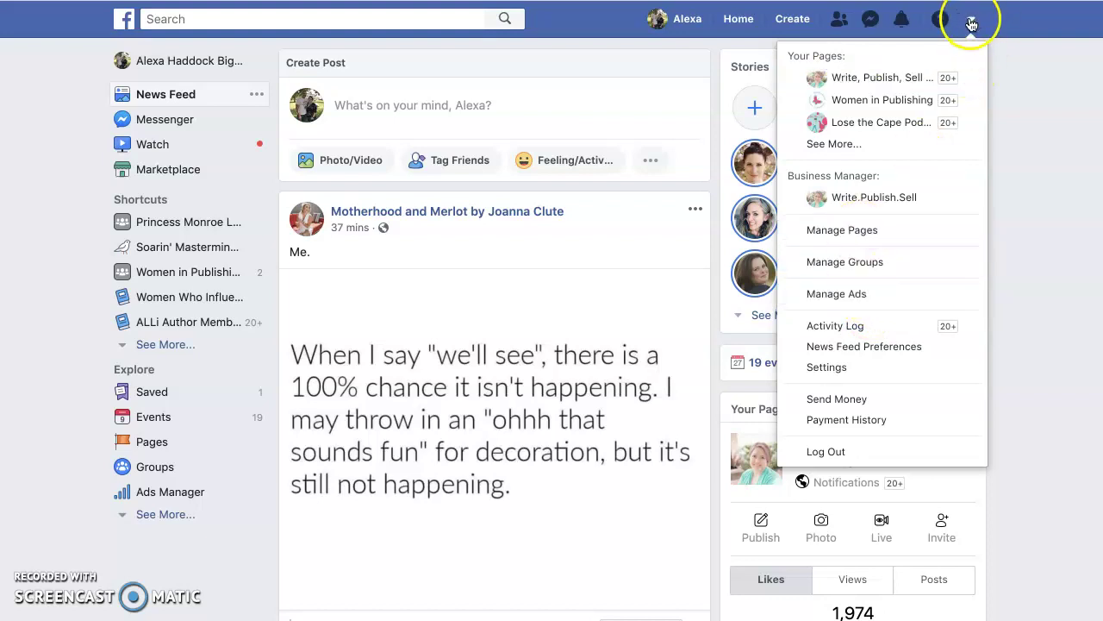
{"action": "left_click", "coordinate": [846, 231]}
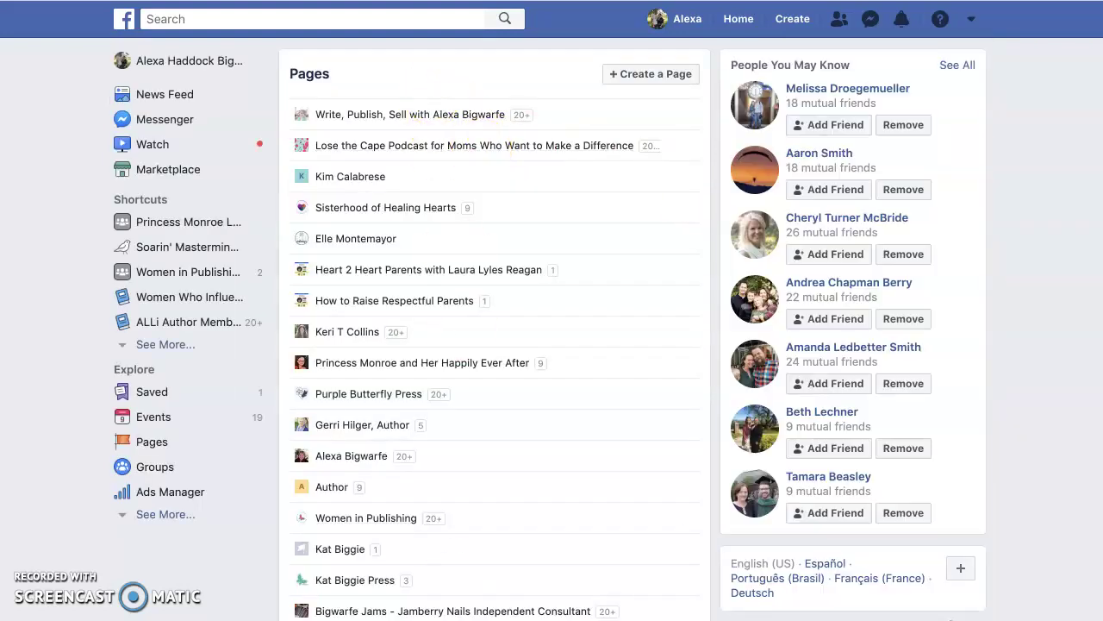
Step: Create a Community or Public Figure Page with the author's name and the Author category
{"action": "left_click", "coordinate": [653, 74]}
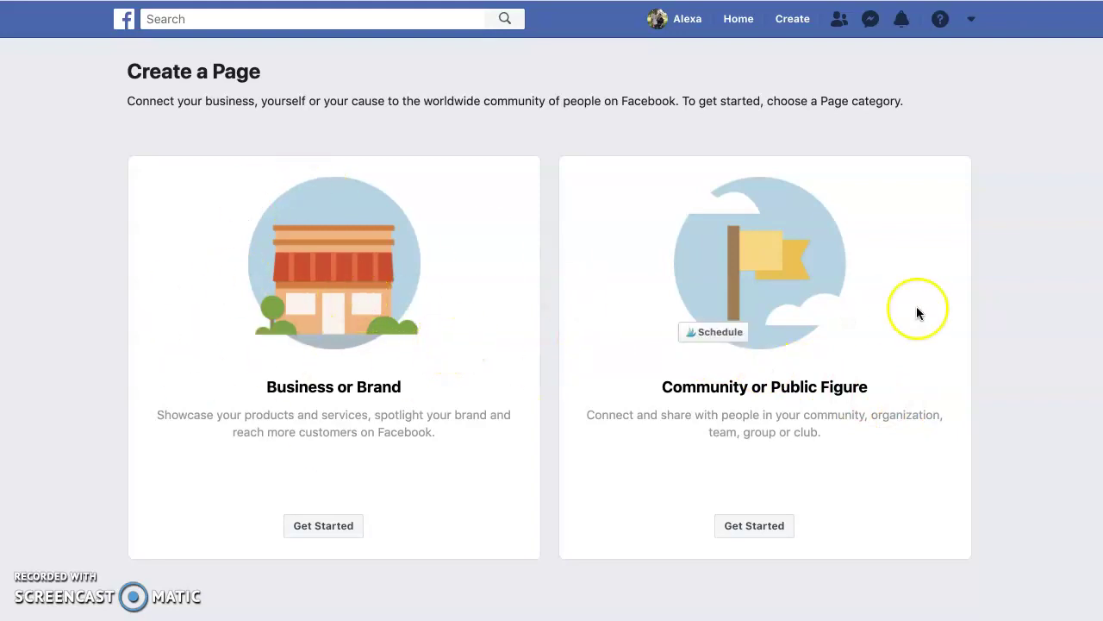
{"action": "left_click", "coordinate": [763, 527]}
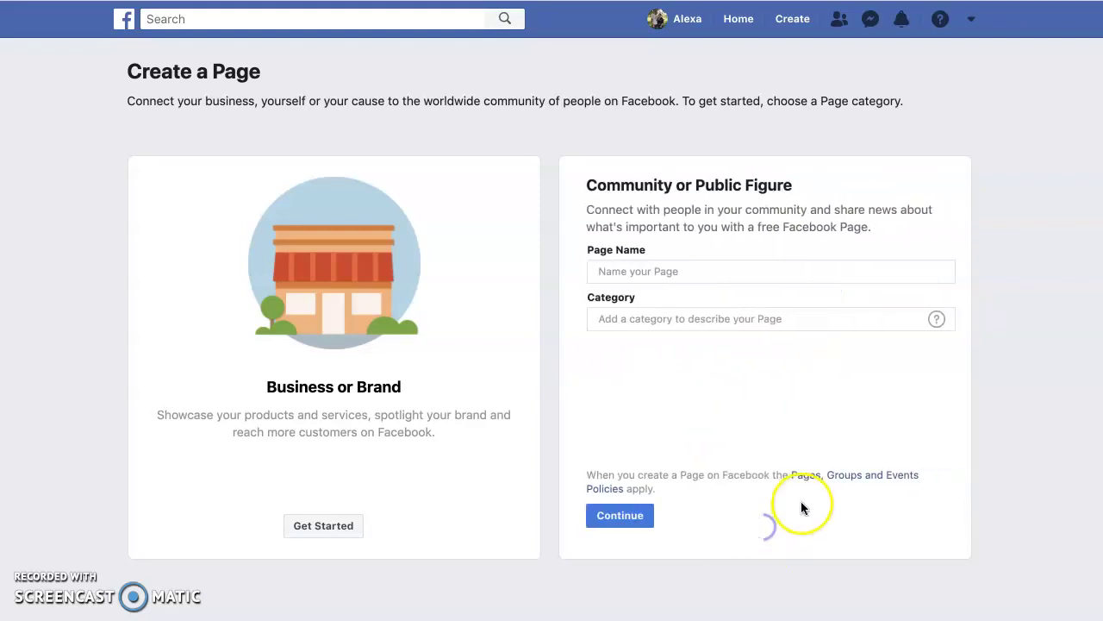
{"action": "left_click", "coordinate": [655, 273]}
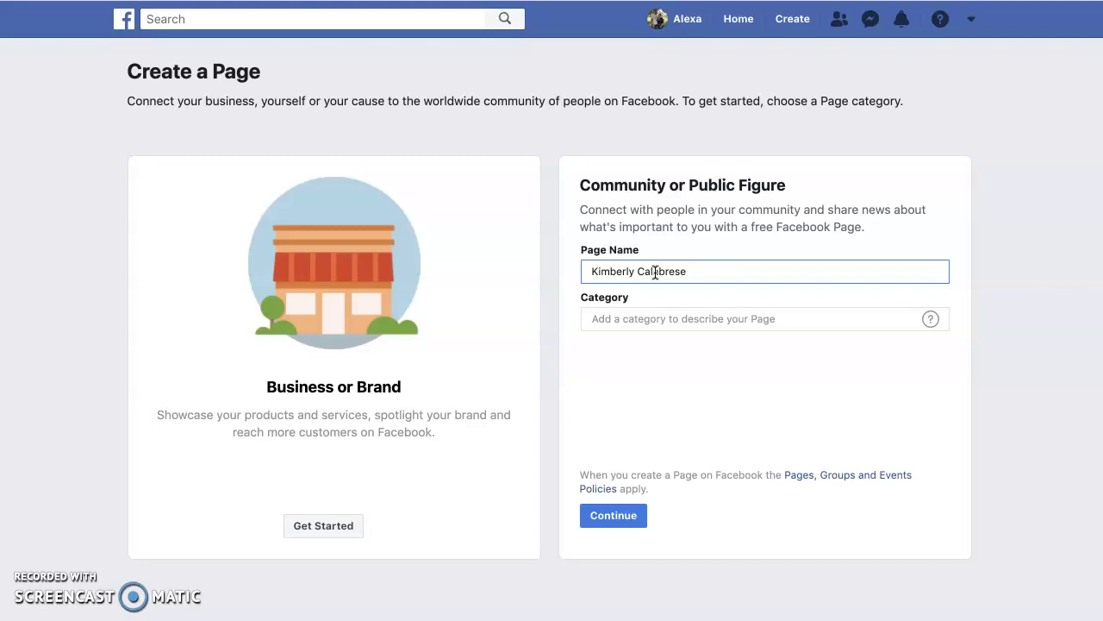
{"action": "left_click", "coordinate": [646, 320]}
{"action": "type", "text": "Autho"}
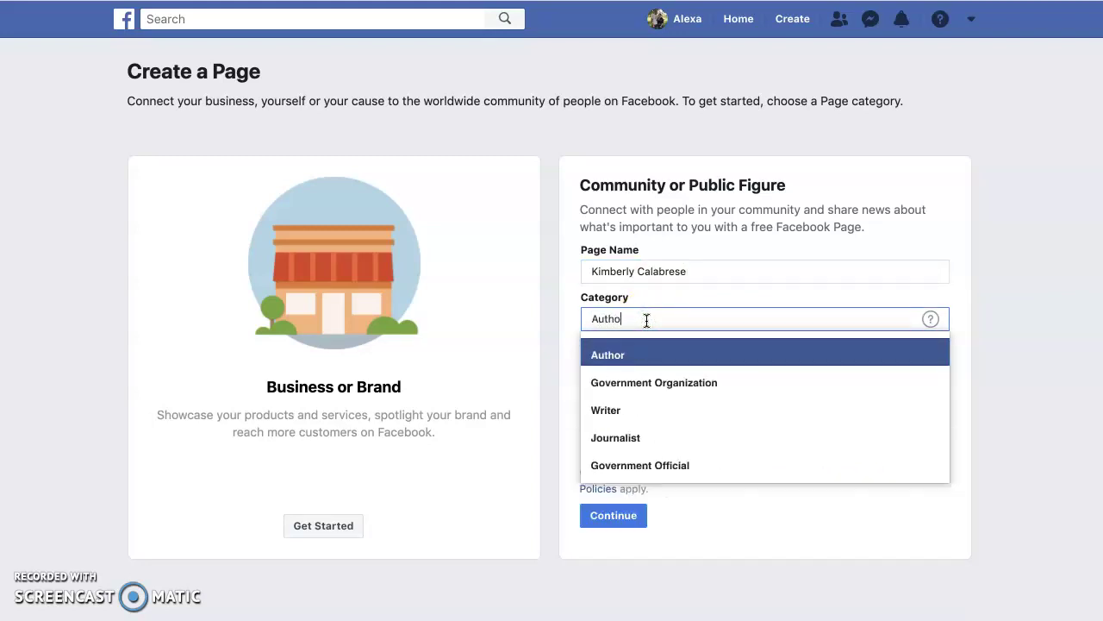
{"action": "left_click", "coordinate": [628, 354]}
{"action": "left_click", "coordinate": [617, 520]}
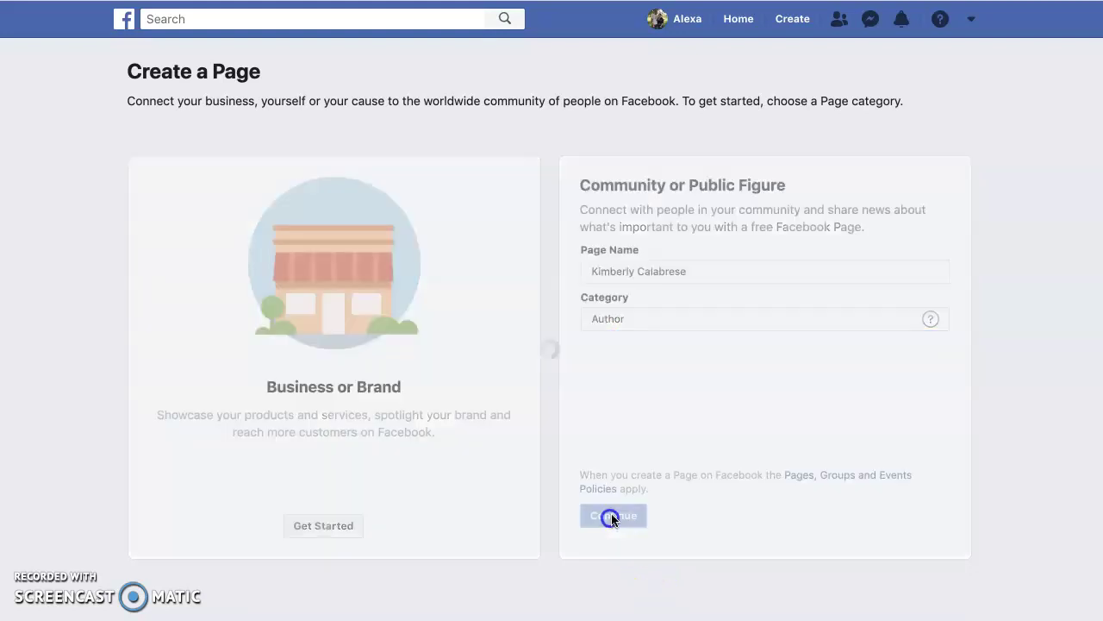
Step: Upload Kim.jpg from the photo folder as the profile picture, then skip the cover photo
{"action": "left_click", "coordinate": [672, 374]}
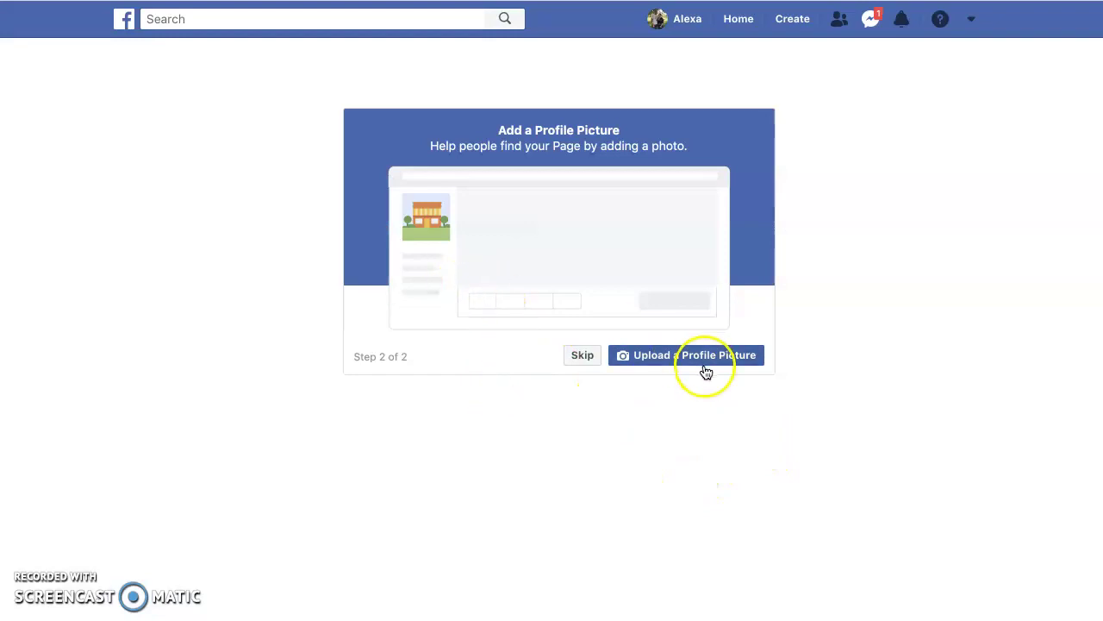
{"action": "left_click", "coordinate": [757, 355]}
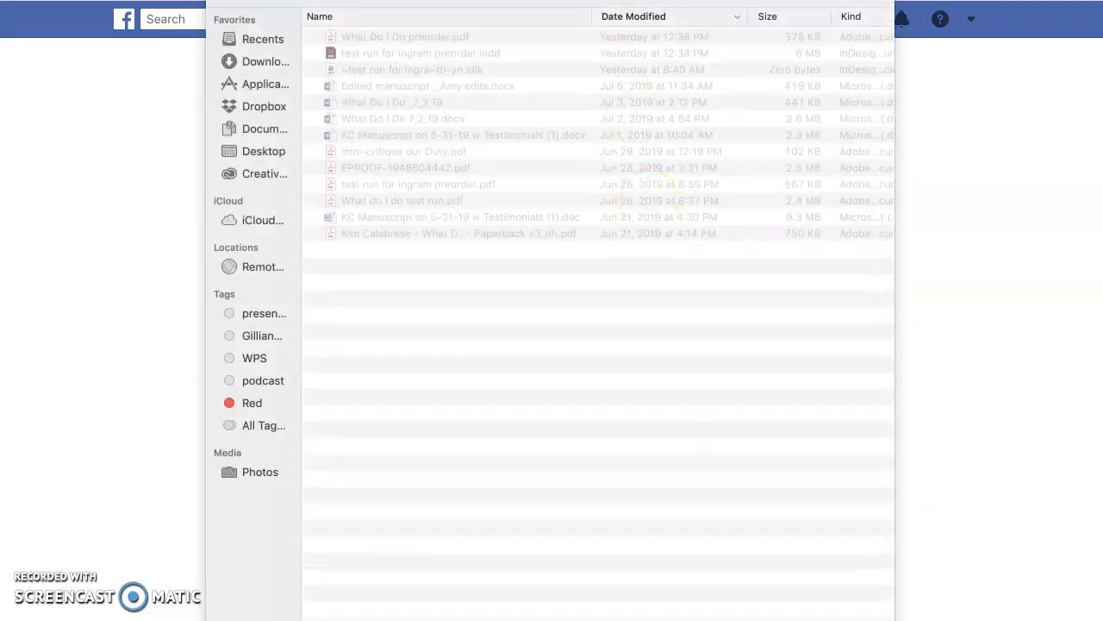
{"action": "left_click", "coordinate": [552, 3]}
{"action": "left_click", "coordinate": [557, 17]}
{"action": "left_click", "coordinate": [401, 35]}
{"action": "key", "text": "Return"}
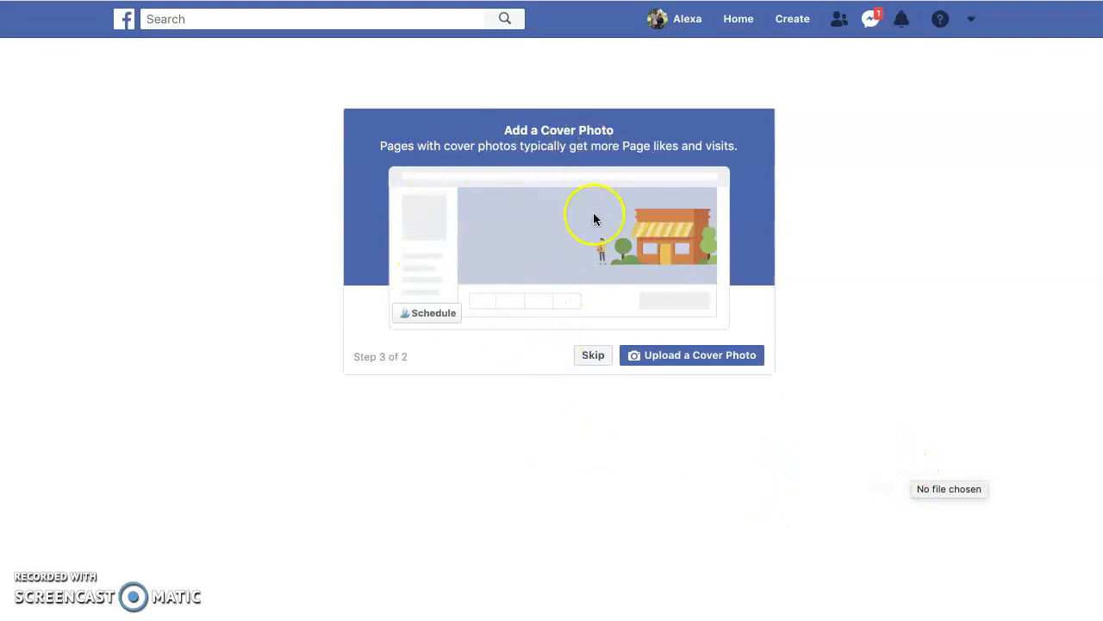
{"action": "left_click", "coordinate": [584, 356]}
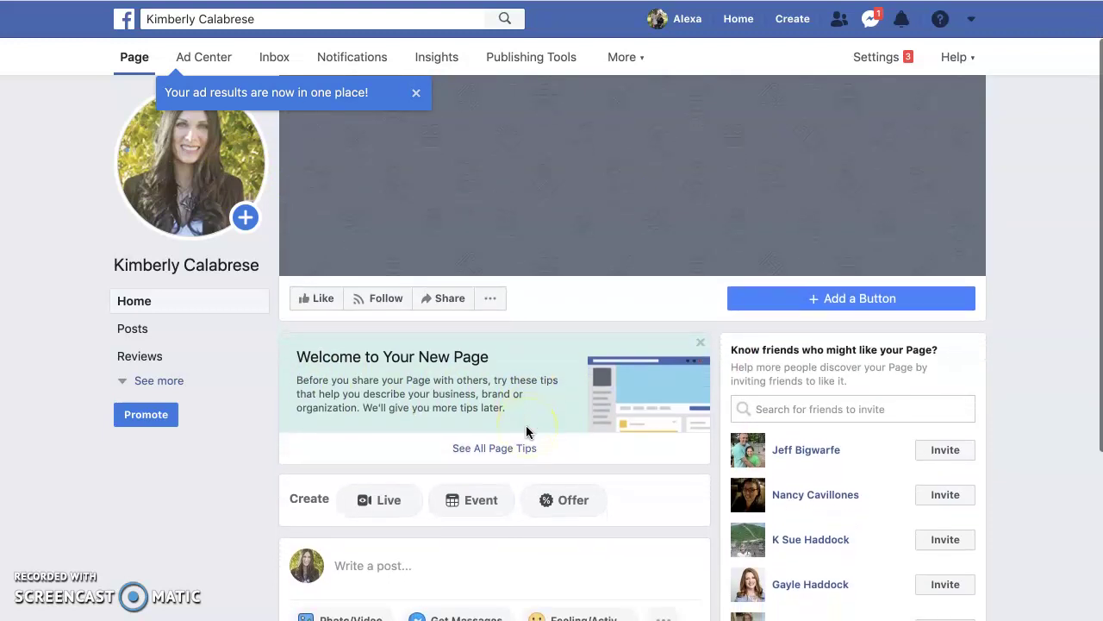
Step: Scroll through the new Page, then open See All Page Tips and close that window
{"action": "scroll", "coordinate": [473, 377], "scroll_direction": "down", "scroll_amount": 2}
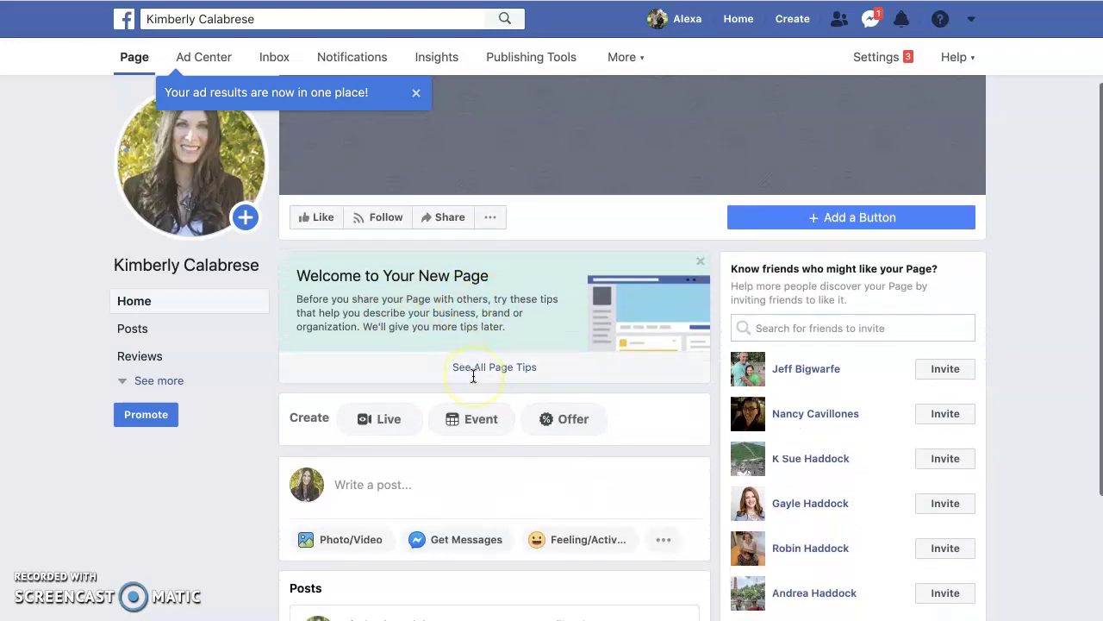
{"action": "scroll", "coordinate": [473, 382], "scroll_direction": "down", "scroll_amount": 6}
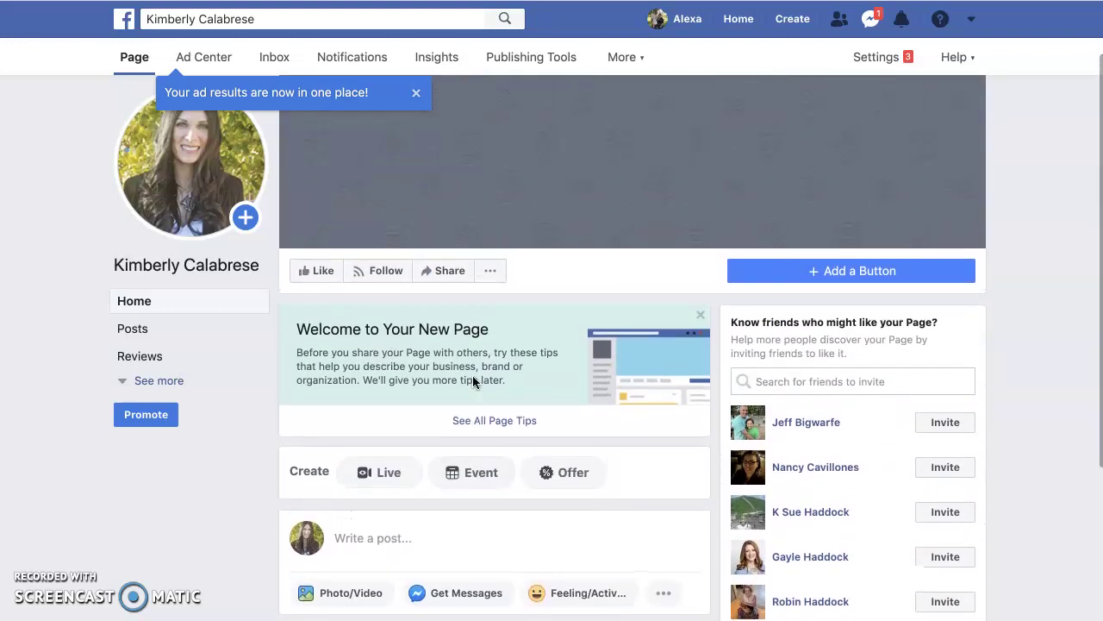
{"action": "scroll", "coordinate": [474, 376], "scroll_direction": "up", "scroll_amount": 2}
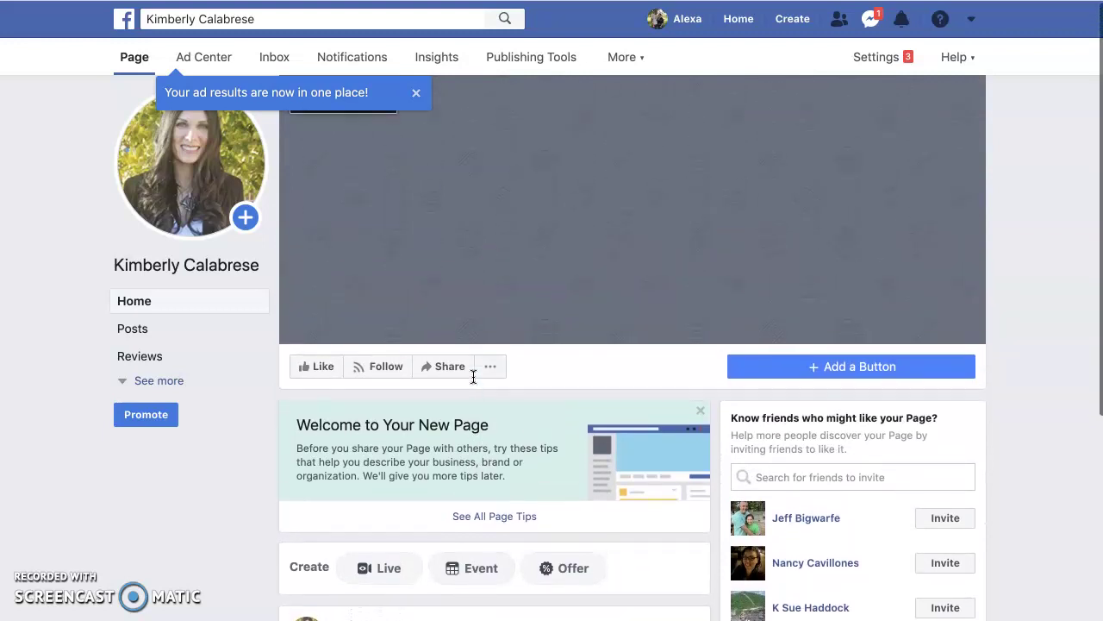
{"action": "scroll", "coordinate": [473, 377], "scroll_direction": "down", "scroll_amount": 3}
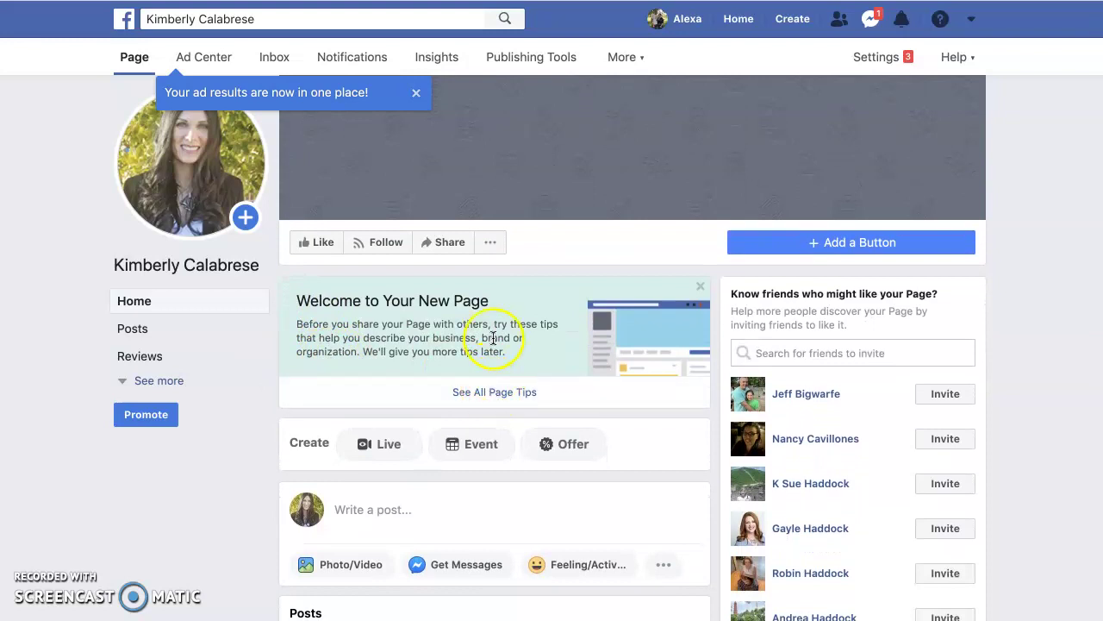
{"action": "left_click", "coordinate": [502, 394]}
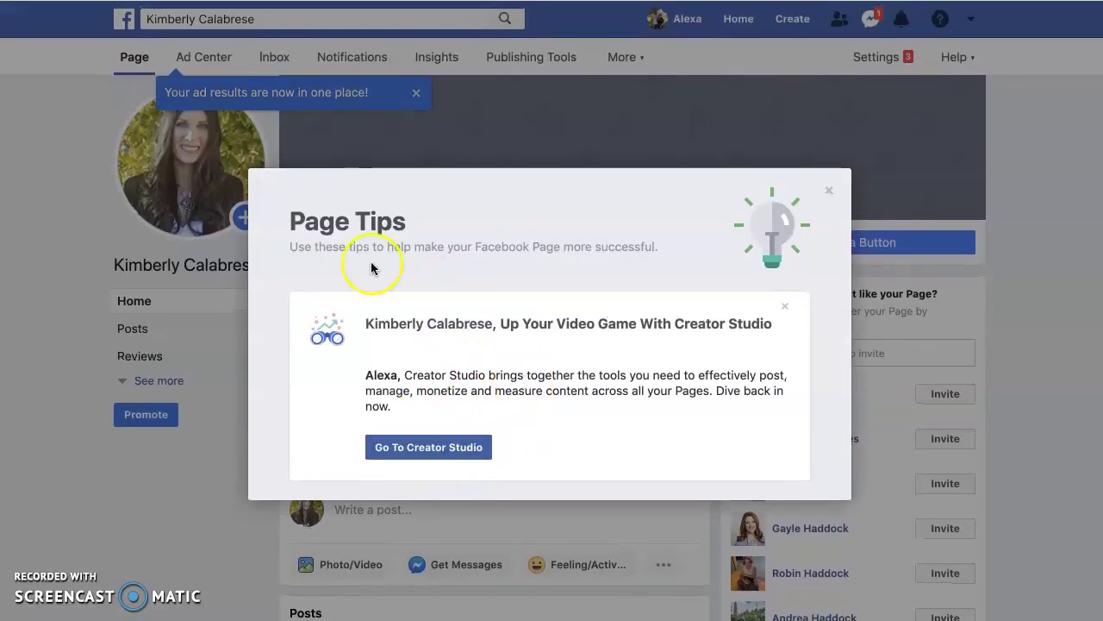
{"action": "left_click", "coordinate": [829, 190]}
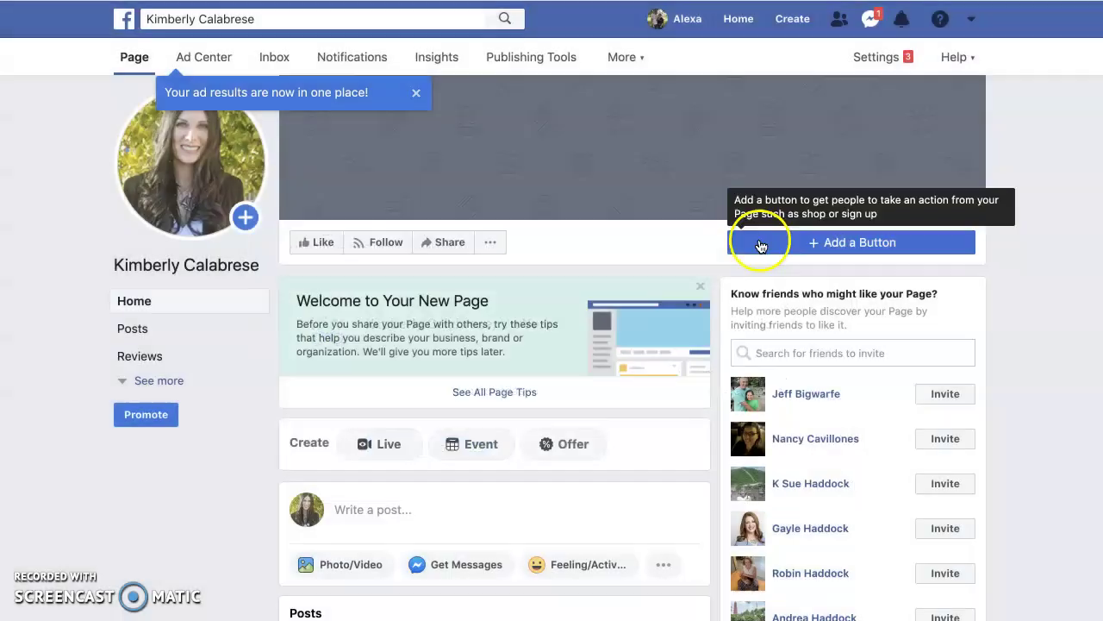
Step: Open the Page's Settings and go to the Page Roles section
{"action": "left_click", "coordinate": [876, 57]}
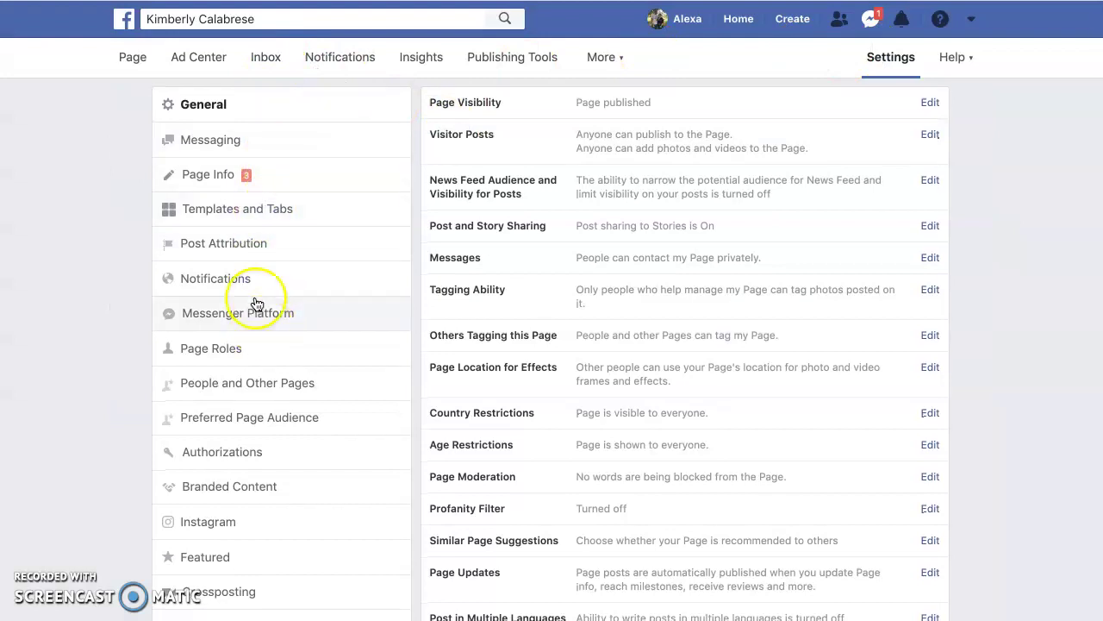
{"action": "scroll", "coordinate": [207, 177], "scroll_direction": "down", "scroll_amount": 1}
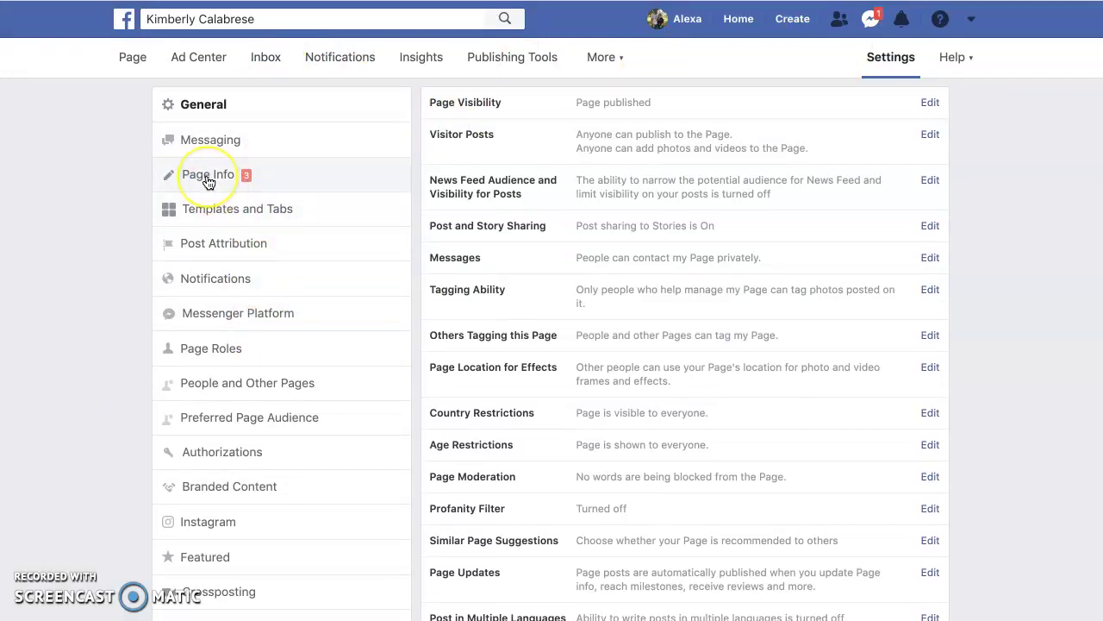
{"action": "left_click", "coordinate": [221, 347]}
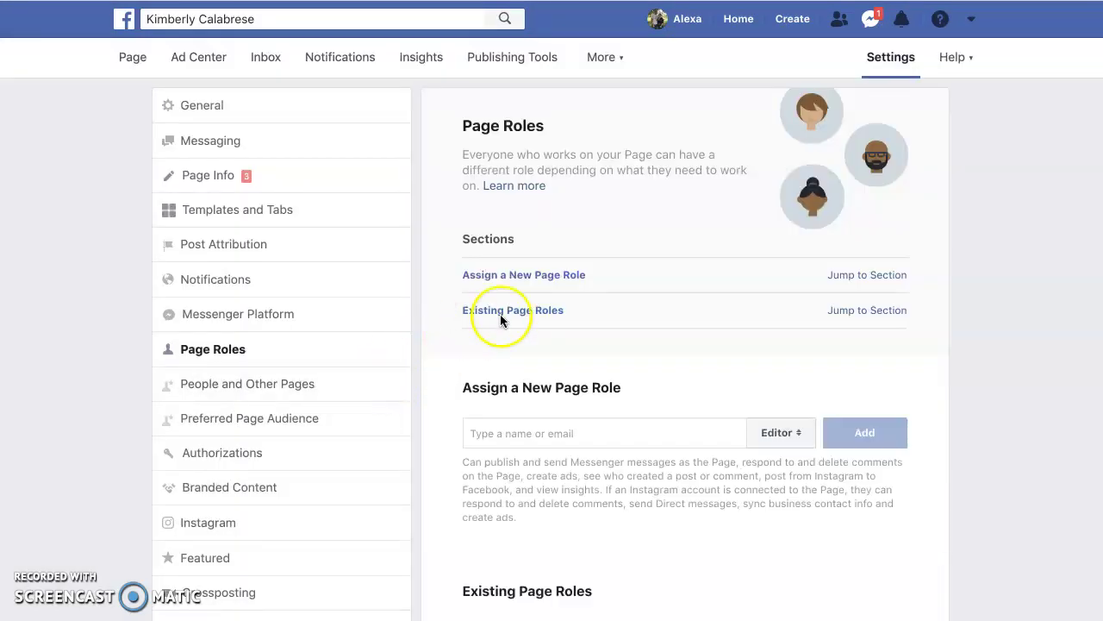
{"action": "scroll", "coordinate": [587, 345], "scroll_direction": "down", "scroll_amount": 1}
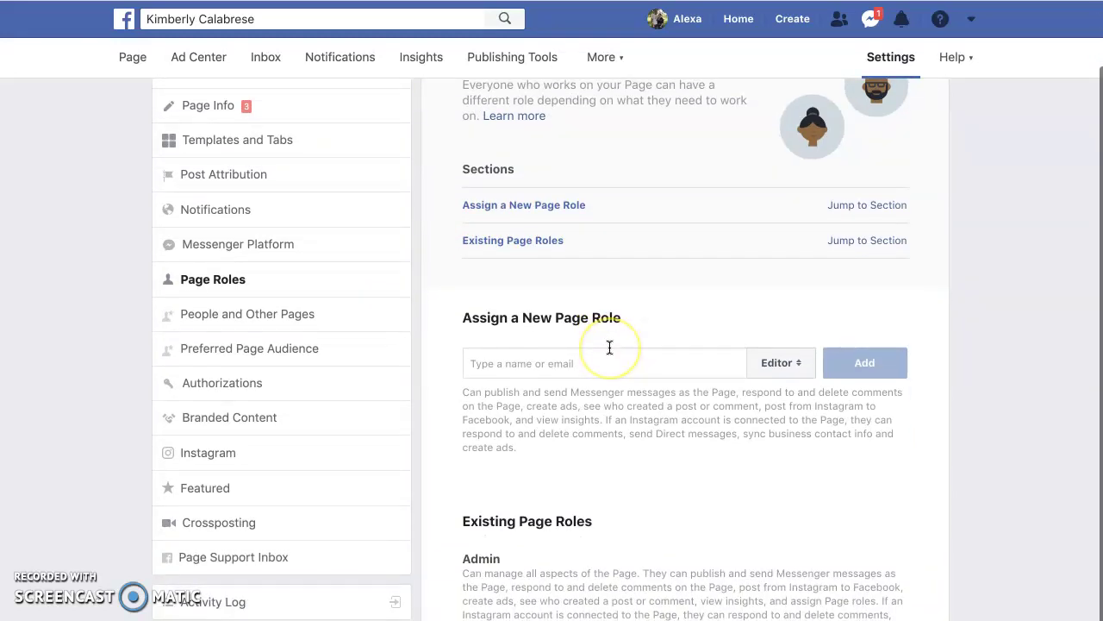
Step: Search for a friend by name, select them, set their role to Admin and add them
{"action": "left_click", "coordinate": [536, 358]}
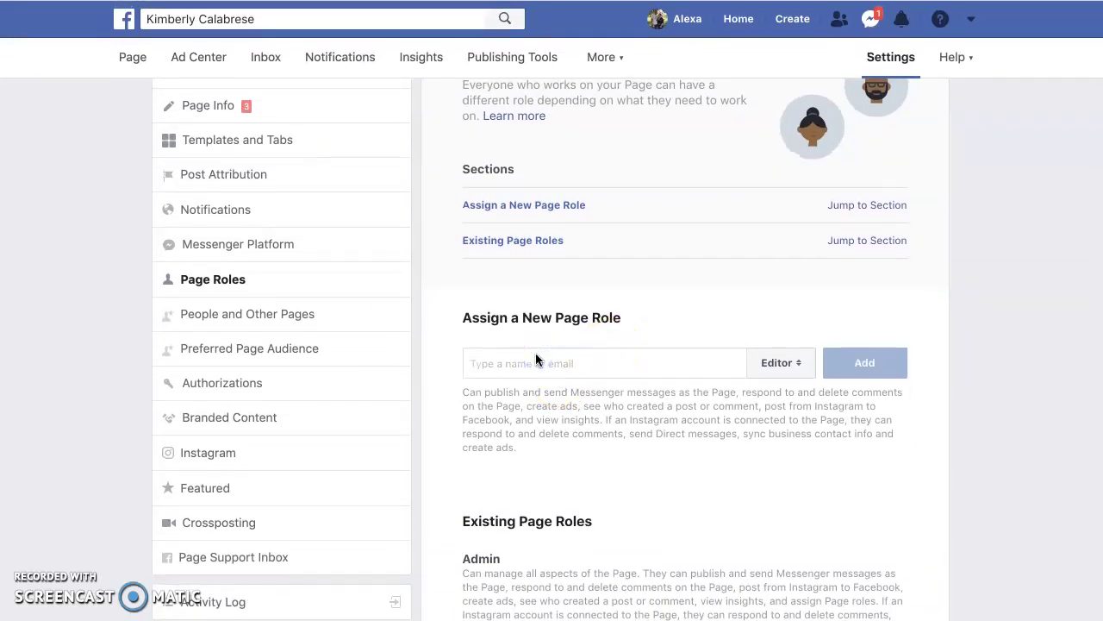
{"action": "type", "text": "Nancy"}
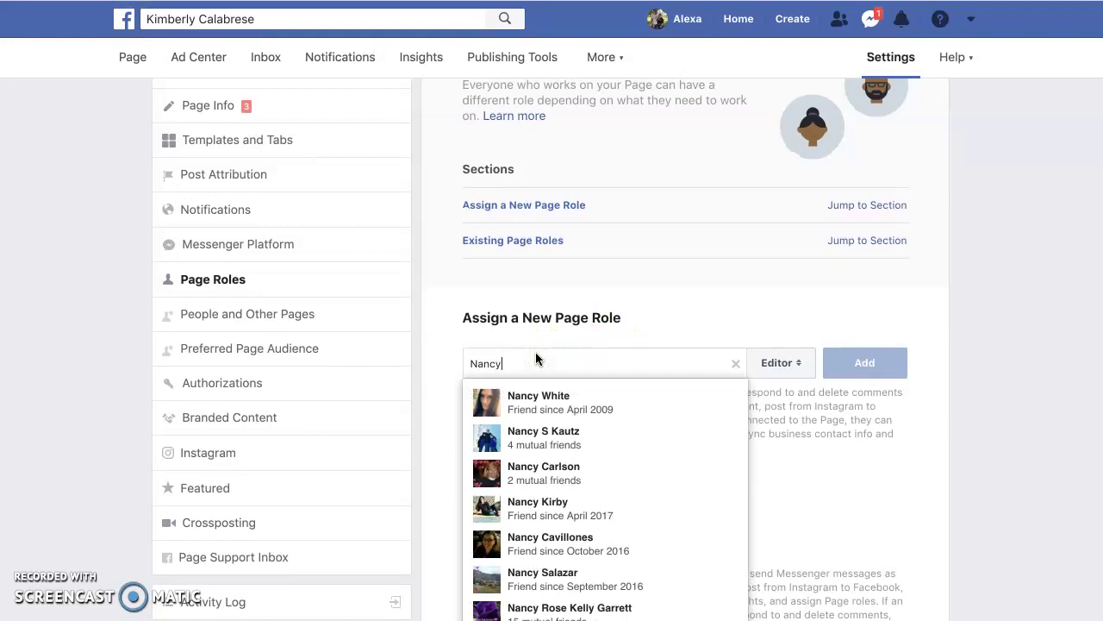
{"action": "left_click", "coordinate": [527, 542]}
{"action": "left_click", "coordinate": [800, 370]}
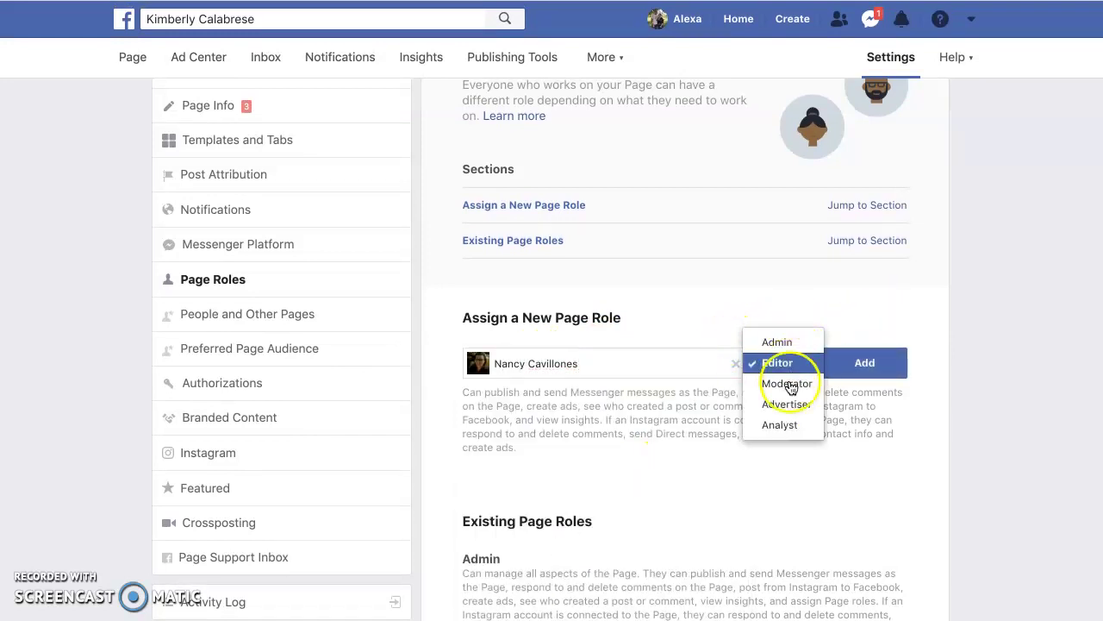
{"action": "left_click", "coordinate": [781, 344]}
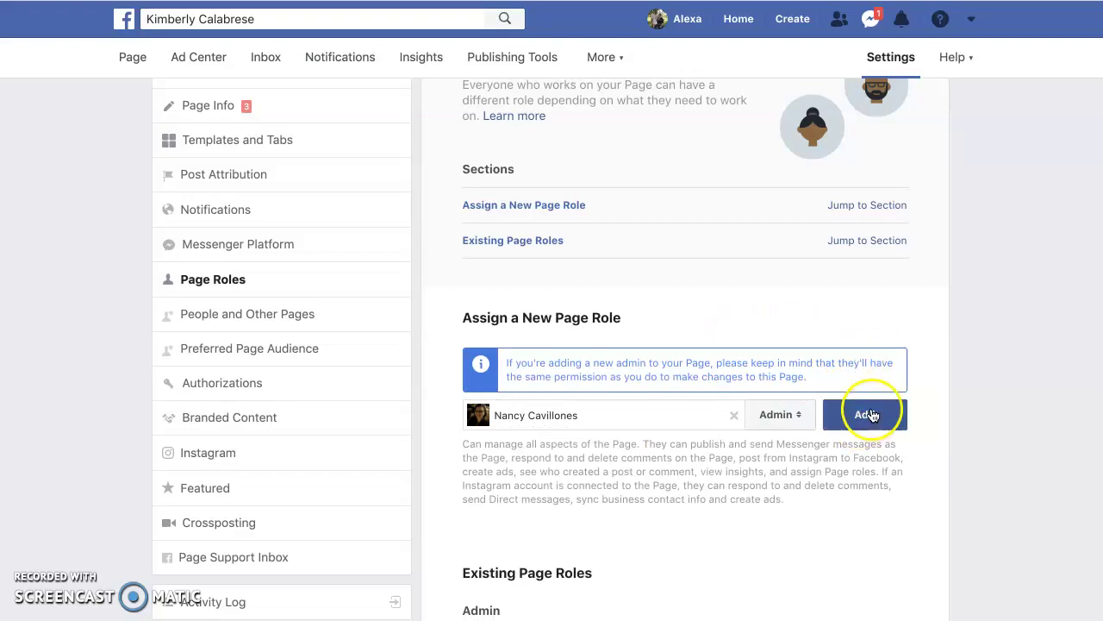
{"action": "left_click", "coordinate": [850, 398]}
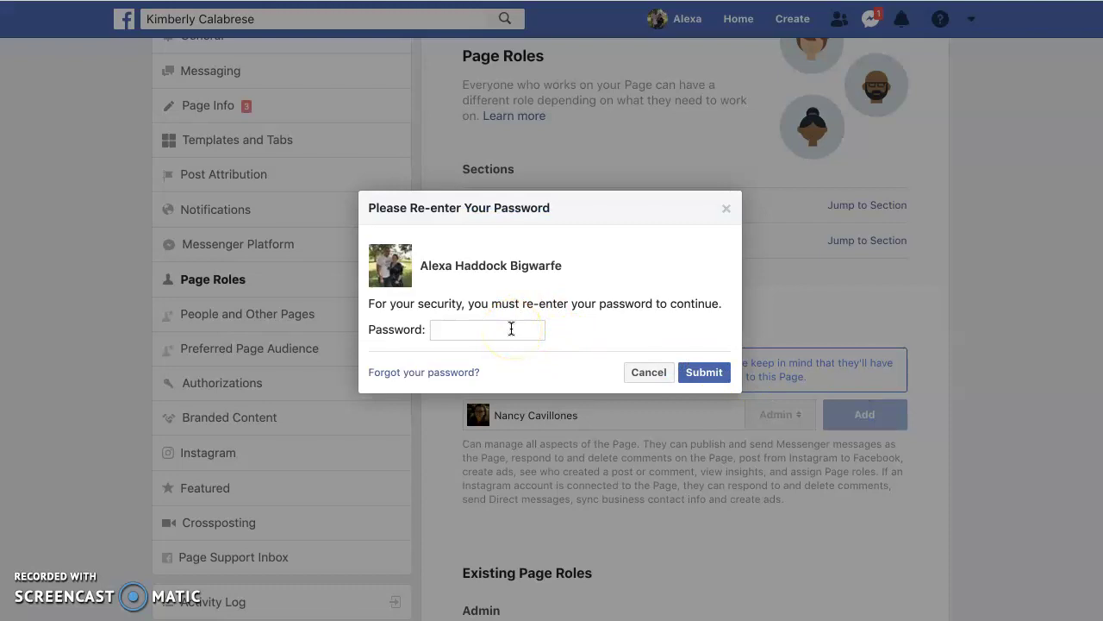
Step: Re-enter the account password, filled from saved logins, to confirm the admin invitation
{"action": "type", "text": "•••••••••••"}
{"action": "left_click", "coordinate": [719, 378]}
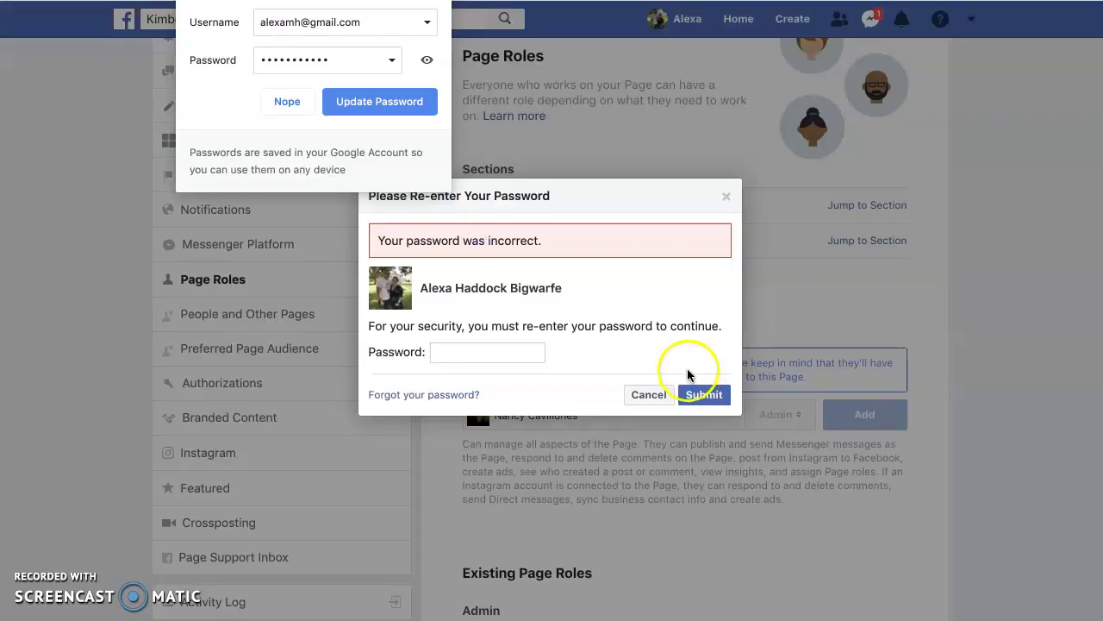
{"action": "left_click", "coordinate": [443, 345]}
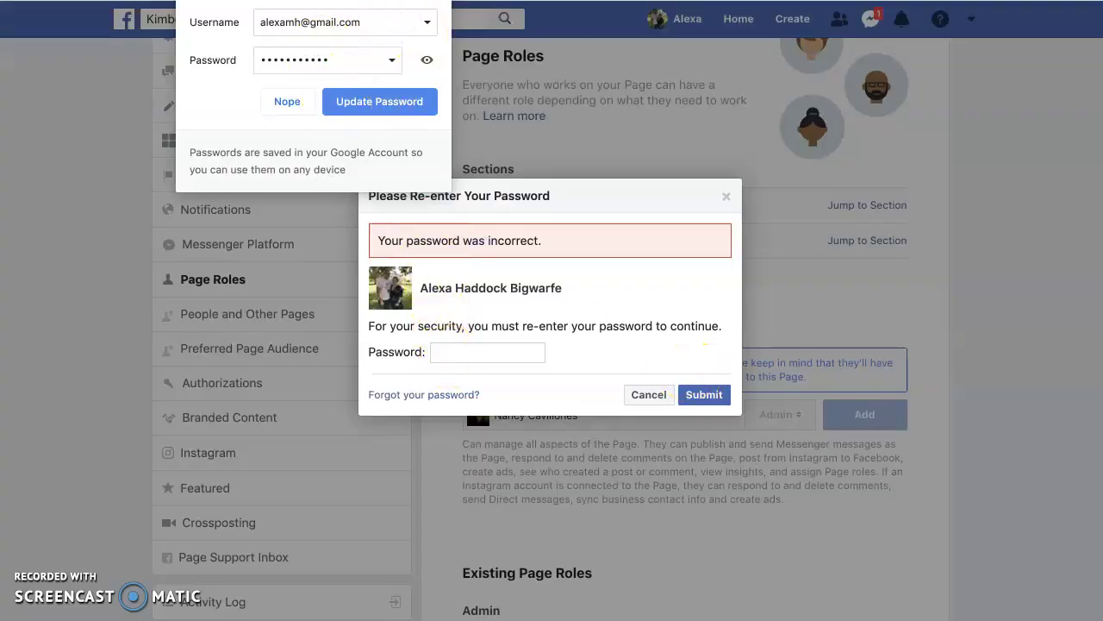
{"action": "key", "text": "Escape"}
{"action": "left_click", "coordinate": [461, 348]}
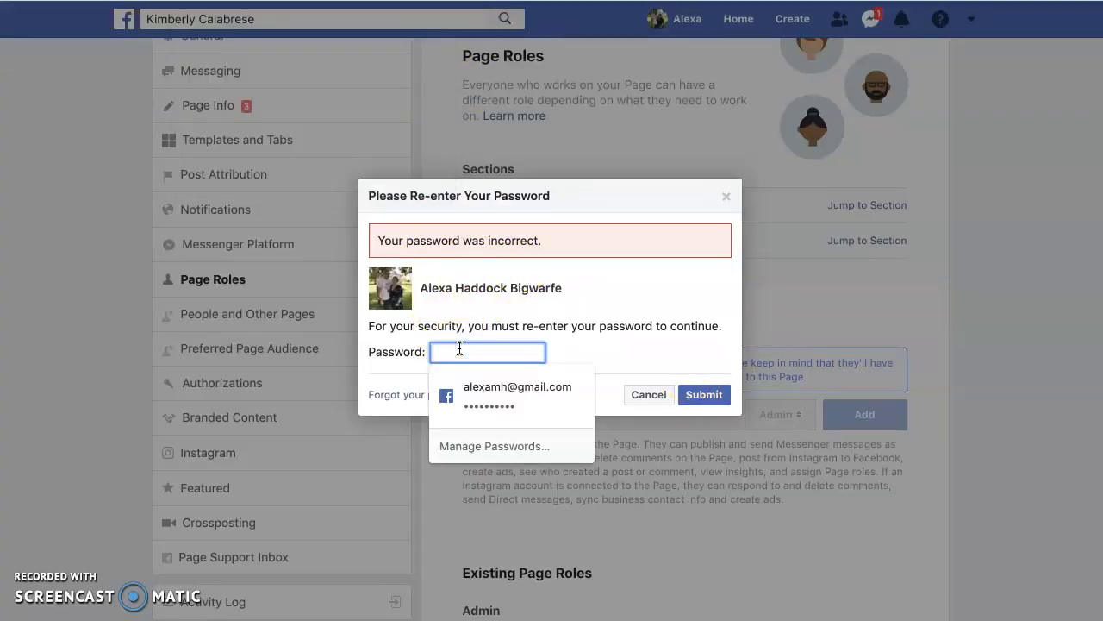
{"action": "left_click", "coordinate": [472, 407]}
{"action": "left_click", "coordinate": [700, 395]}
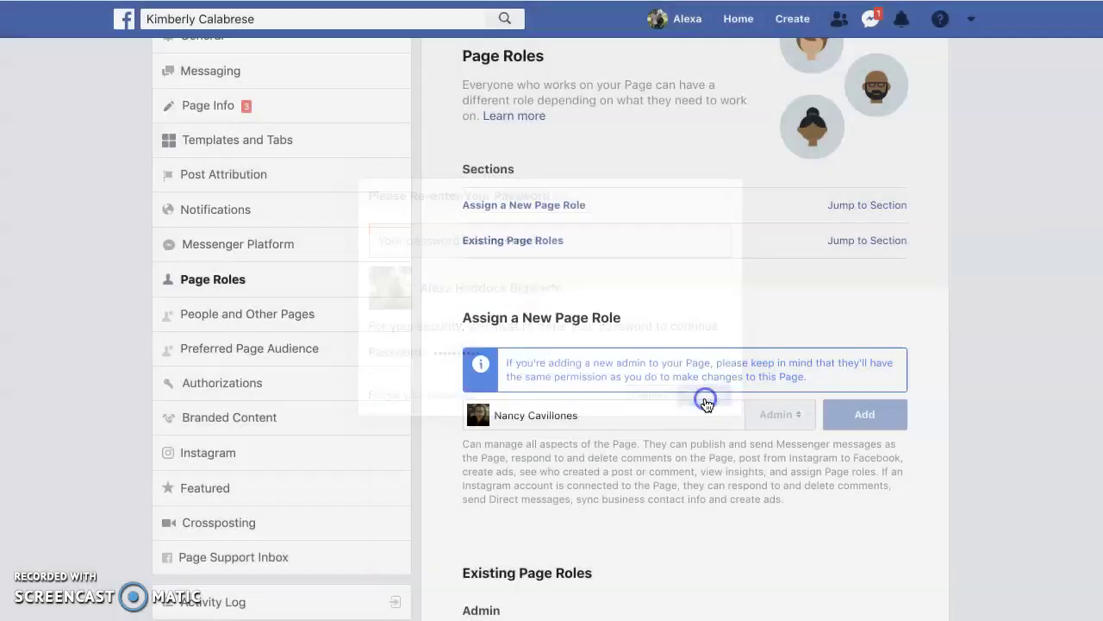
{"action": "left_click", "coordinate": [596, 372]}
Step: Search another friend's name, pick the suggestion, and review the Existing Page Roles list
{"action": "type", "text": "Ka"}
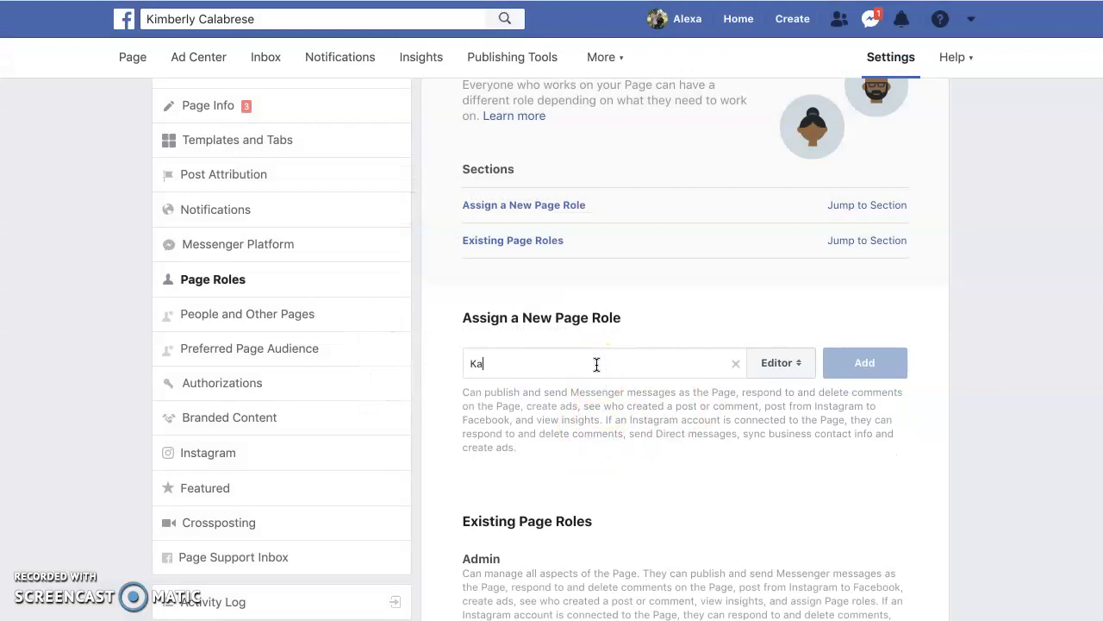
{"action": "type", "text": "yla"}
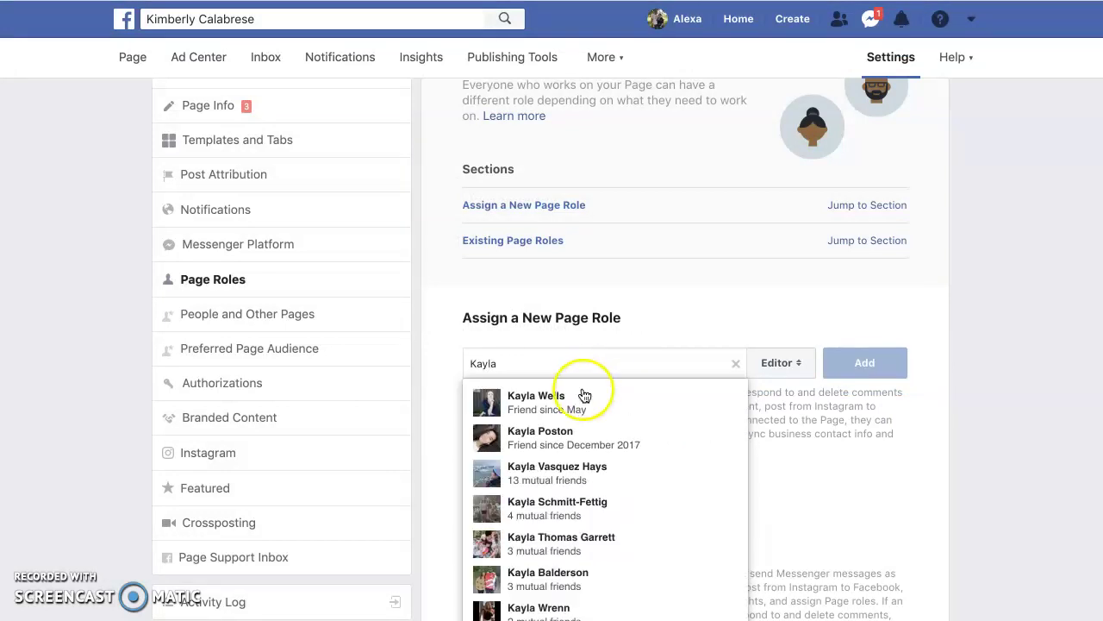
{"action": "left_click", "coordinate": [584, 395]}
{"action": "left_click", "coordinate": [866, 366]}
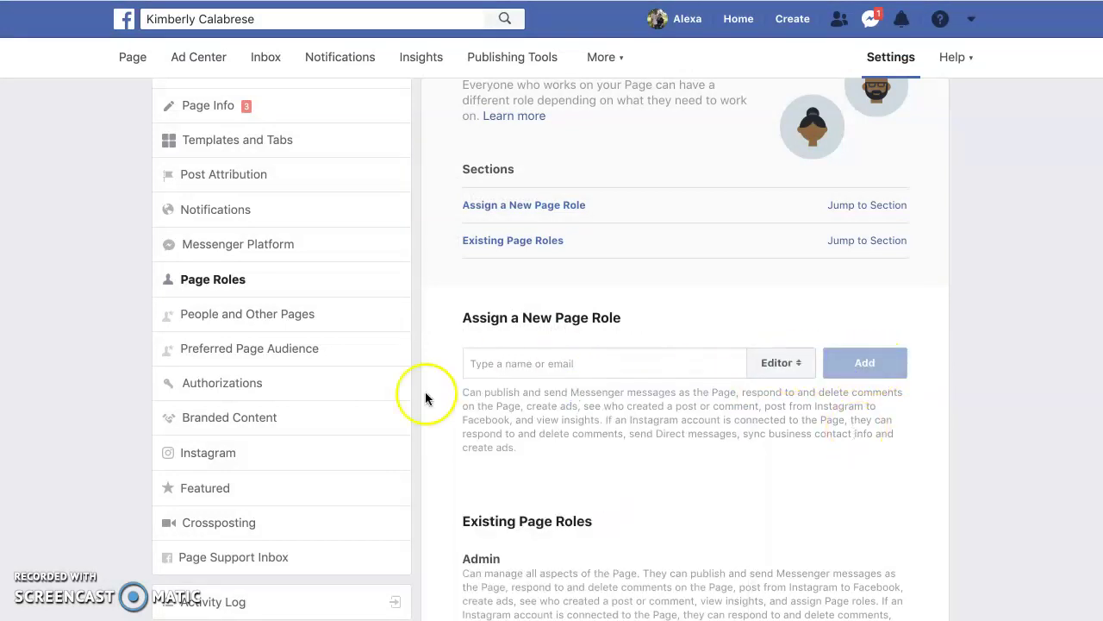
{"action": "scroll", "coordinate": [665, 510], "scroll_direction": "down", "scroll_amount": 3}
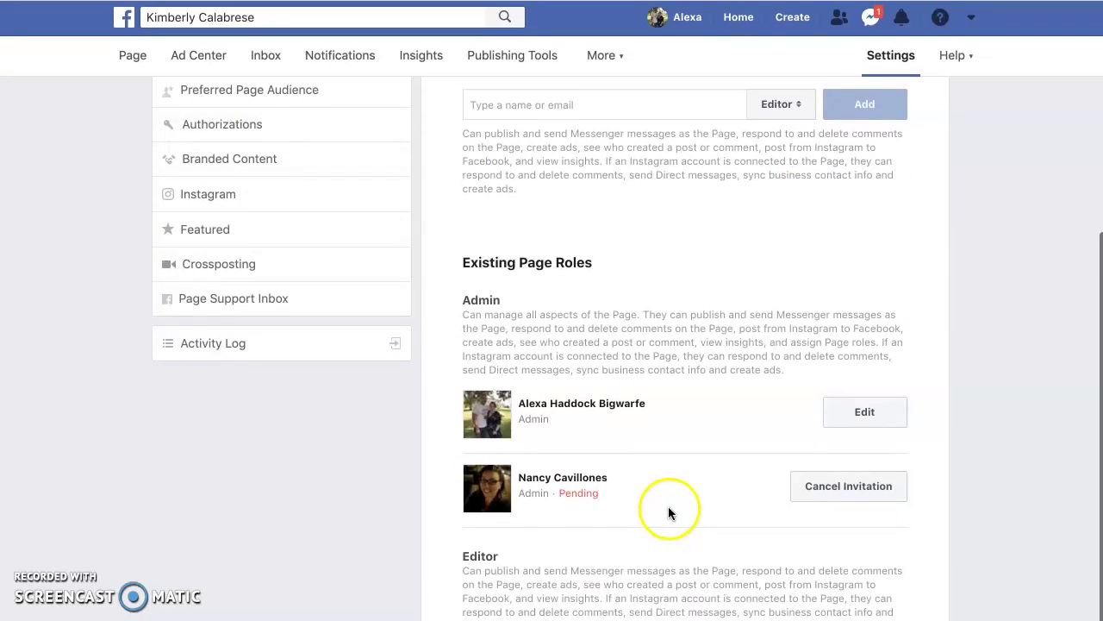
{"action": "scroll", "coordinate": [660, 500], "scroll_direction": "up", "scroll_amount": 3}
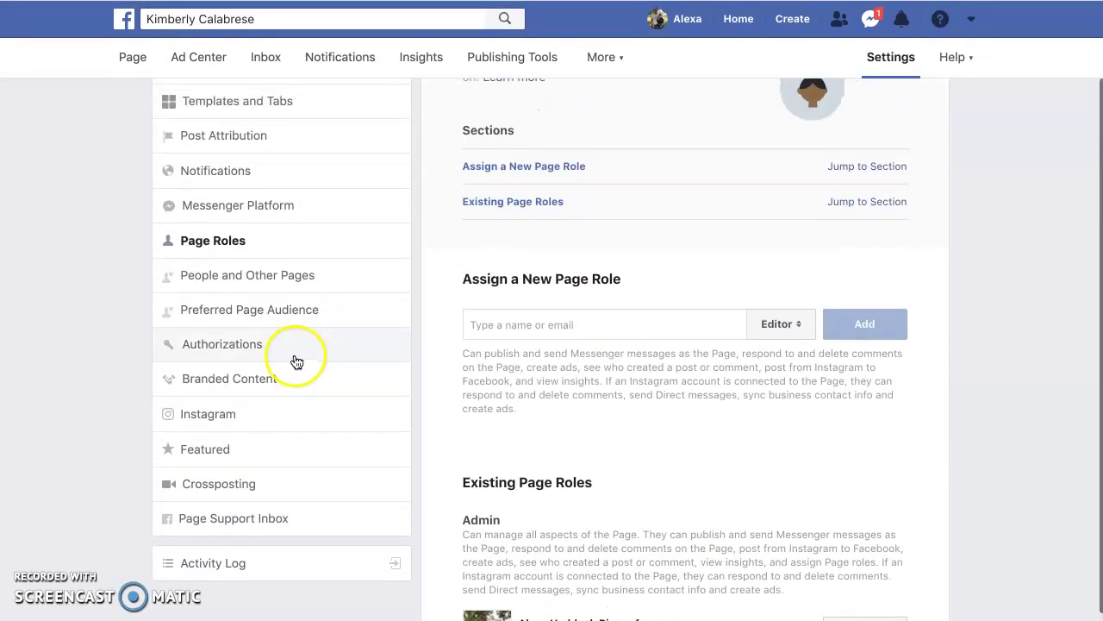
{"action": "scroll", "coordinate": [250, 284], "scroll_direction": "up", "scroll_amount": 2}
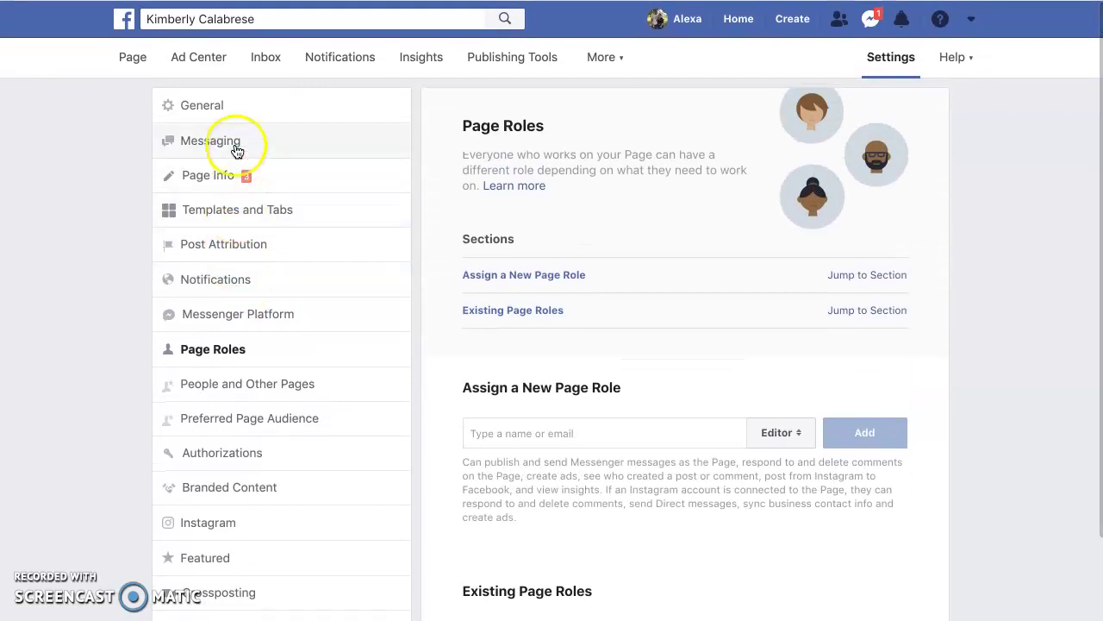
Step: Open the Page's General settings and scroll through options like Messages and Profanity Filter
{"action": "left_click", "coordinate": [207, 104]}
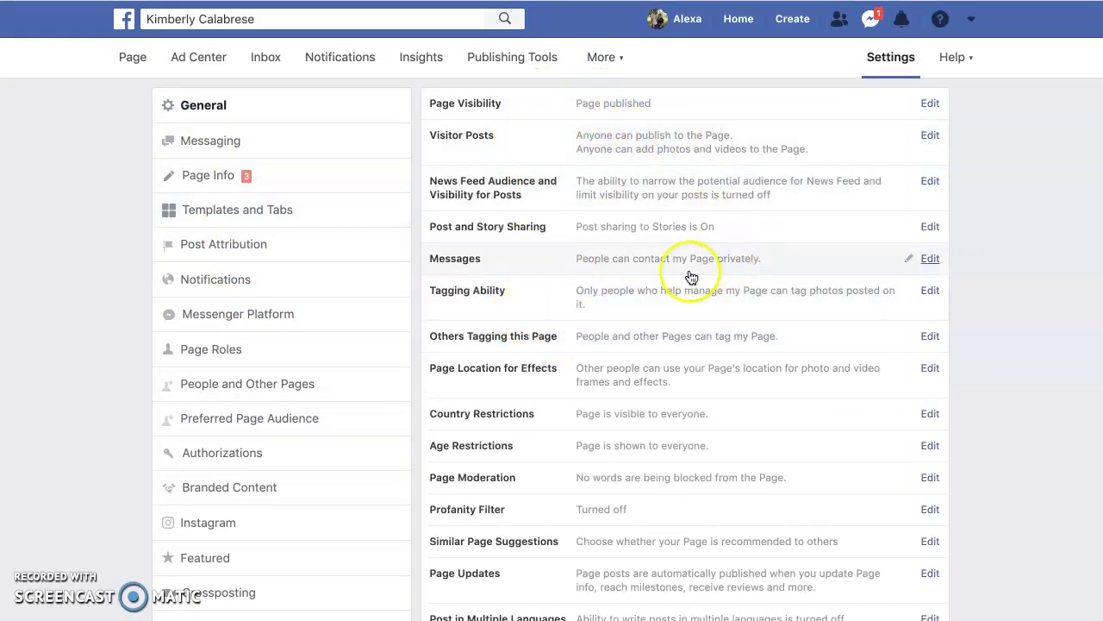
{"action": "scroll", "coordinate": [640, 239], "scroll_direction": "down", "scroll_amount": 2}
{"action": "scroll", "coordinate": [639, 239], "scroll_direction": "down", "scroll_amount": 3}
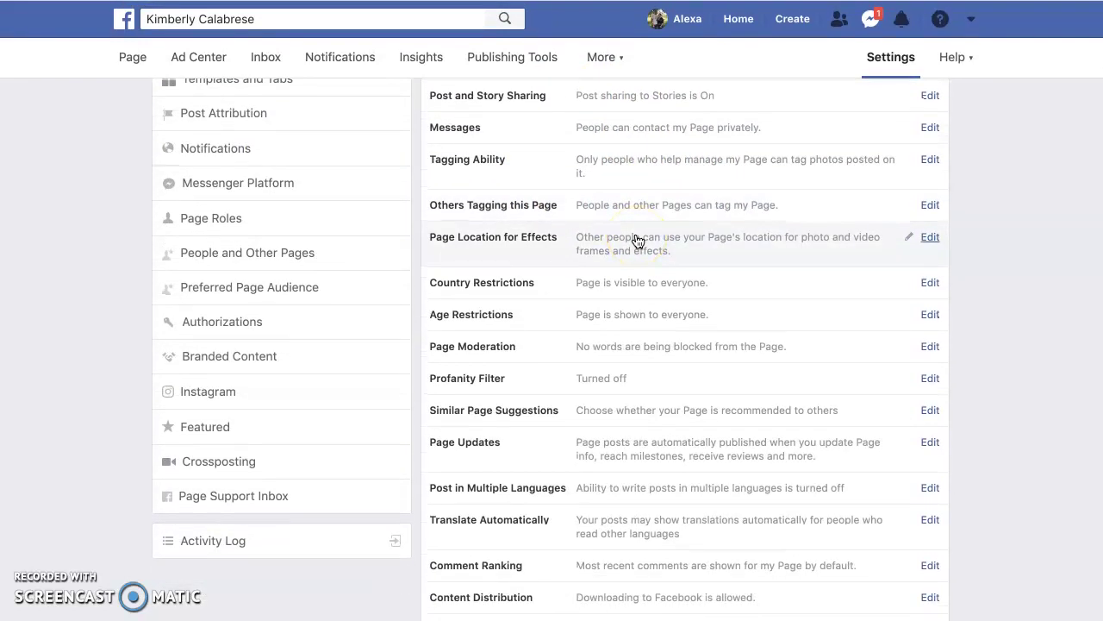
{"action": "scroll", "coordinate": [637, 239], "scroll_direction": "up", "scroll_amount": 3}
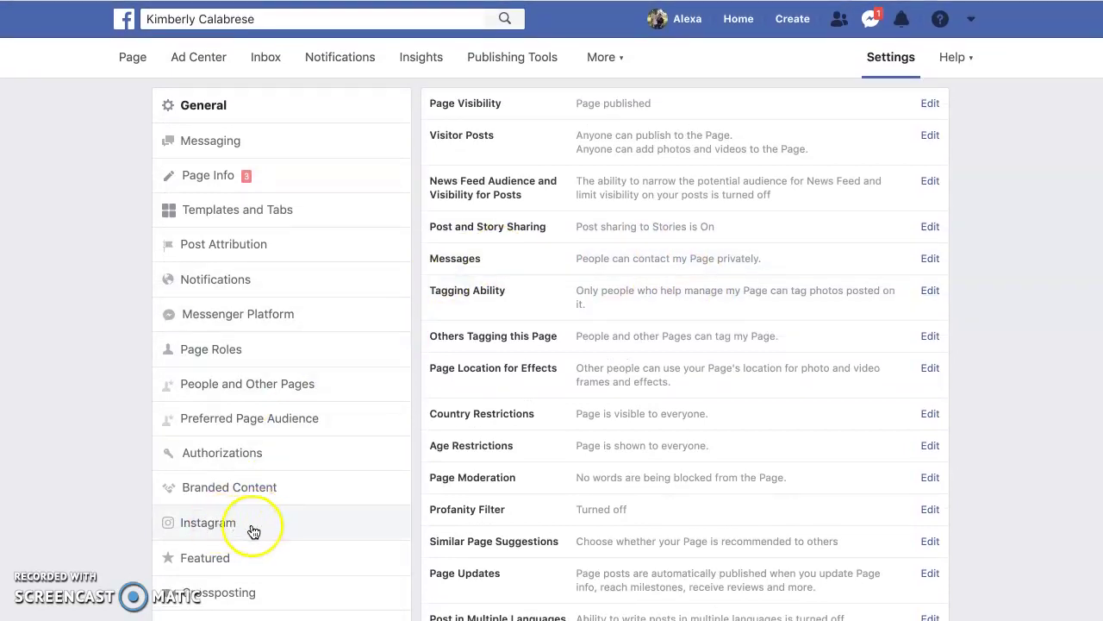
Step: View People and Other Pages, then start a new post from Published Posts
{"action": "left_click", "coordinate": [238, 386]}
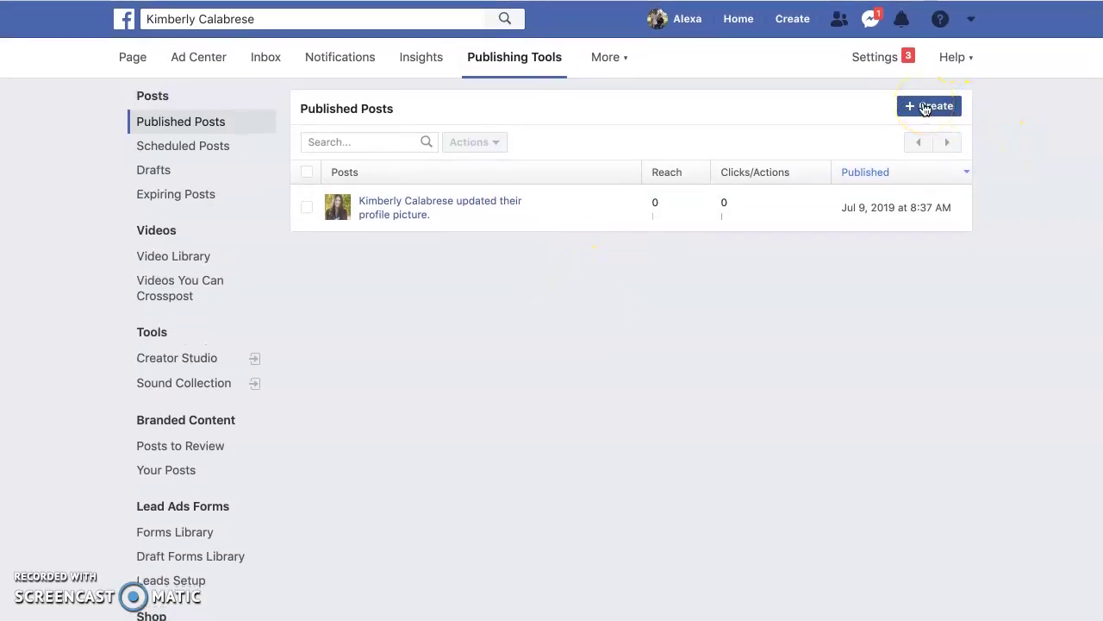
{"action": "left_click", "coordinate": [919, 106]}
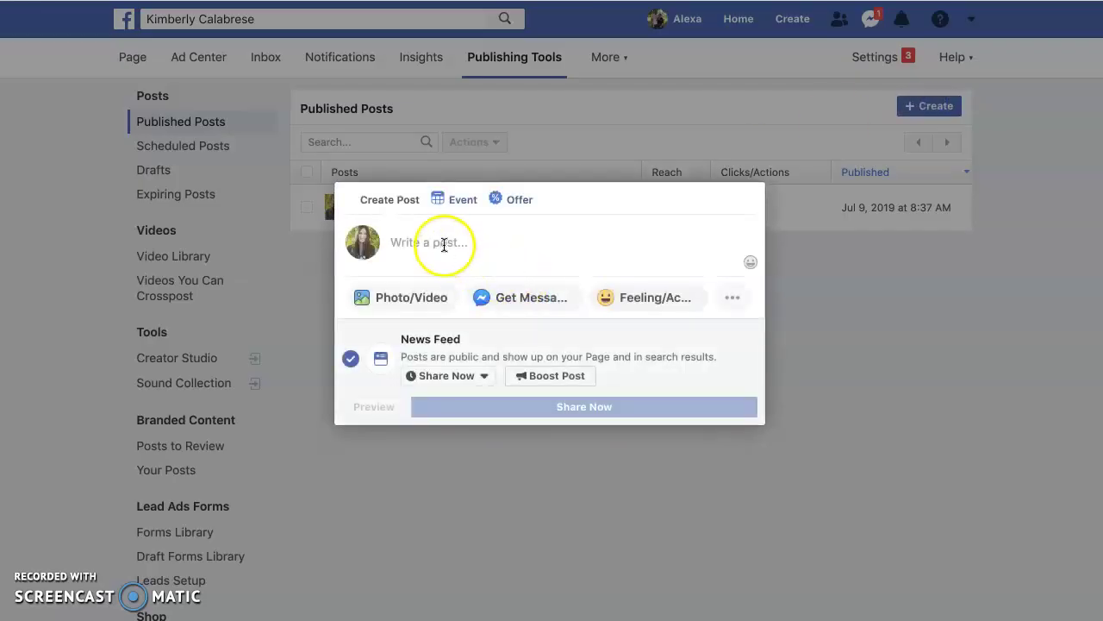
{"action": "left_click", "coordinate": [444, 244]}
{"action": "type", "text": "Thank you for visiting my page. Plea"}
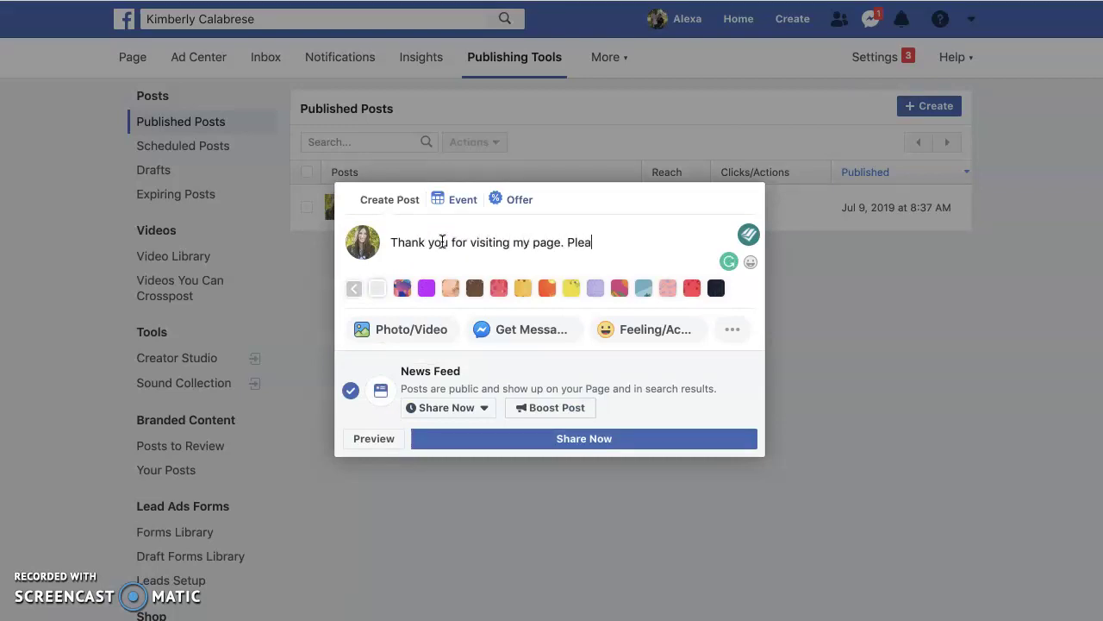
{"action": "type", "text": "se check out my website at"}
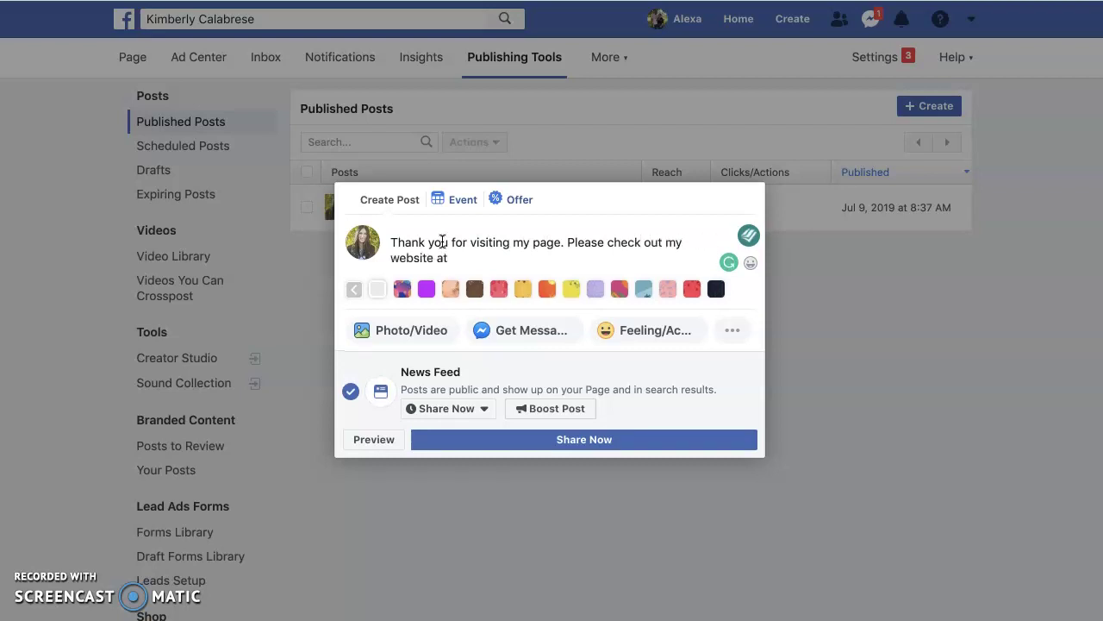
{"action": "type", "text": " http://sup"}
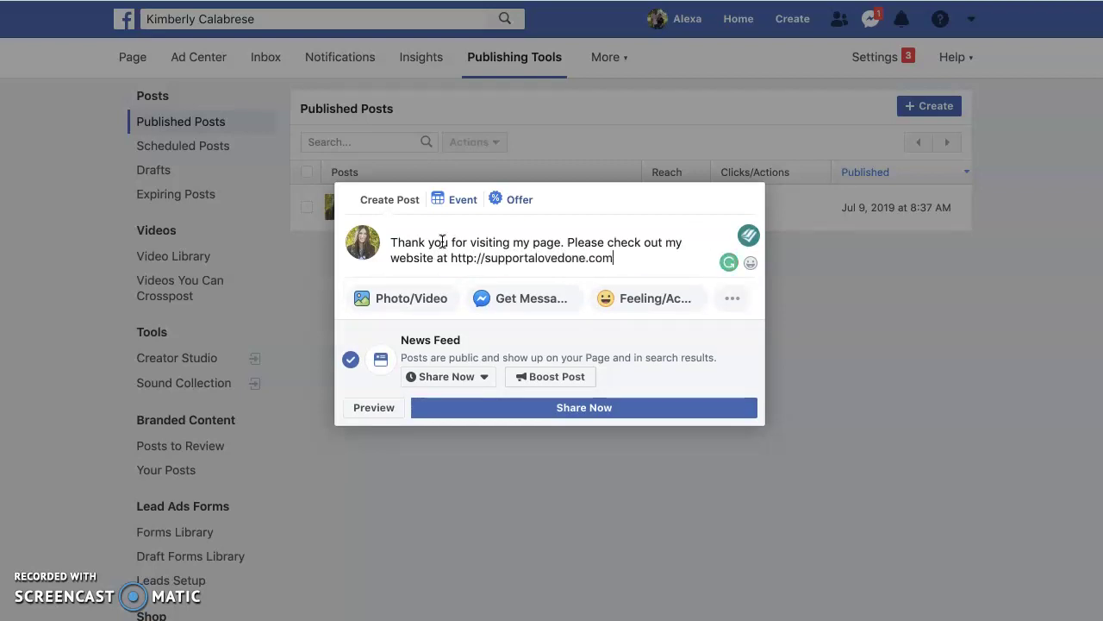
{"action": "type", "text": "portalovedone.com"}
{"action": "key", "text": "Return"}
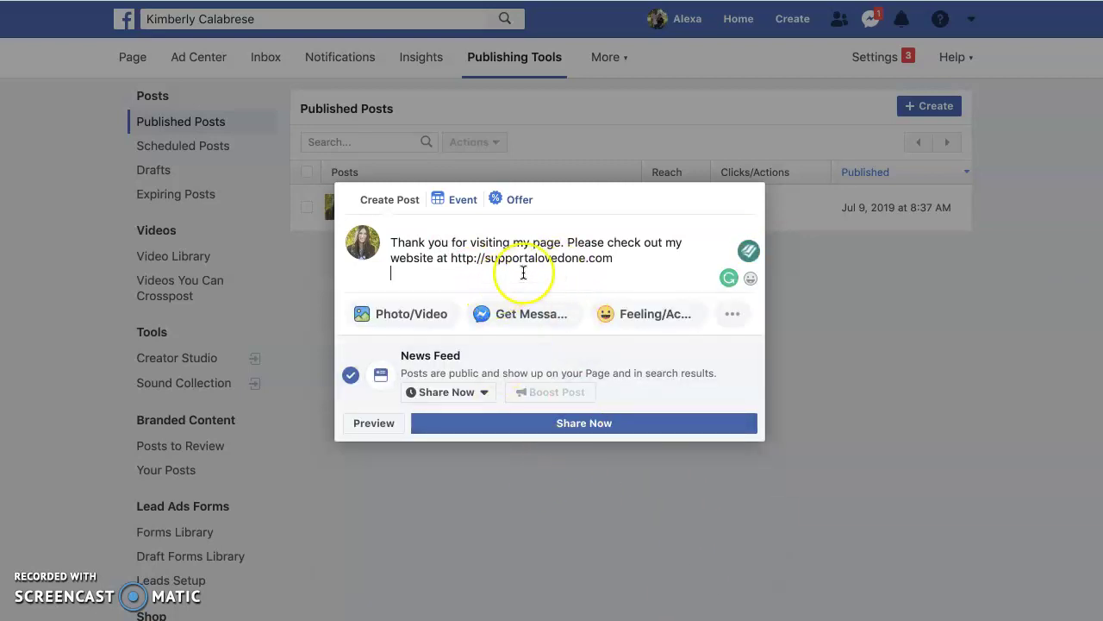
{"action": "left_click", "coordinate": [512, 423]}
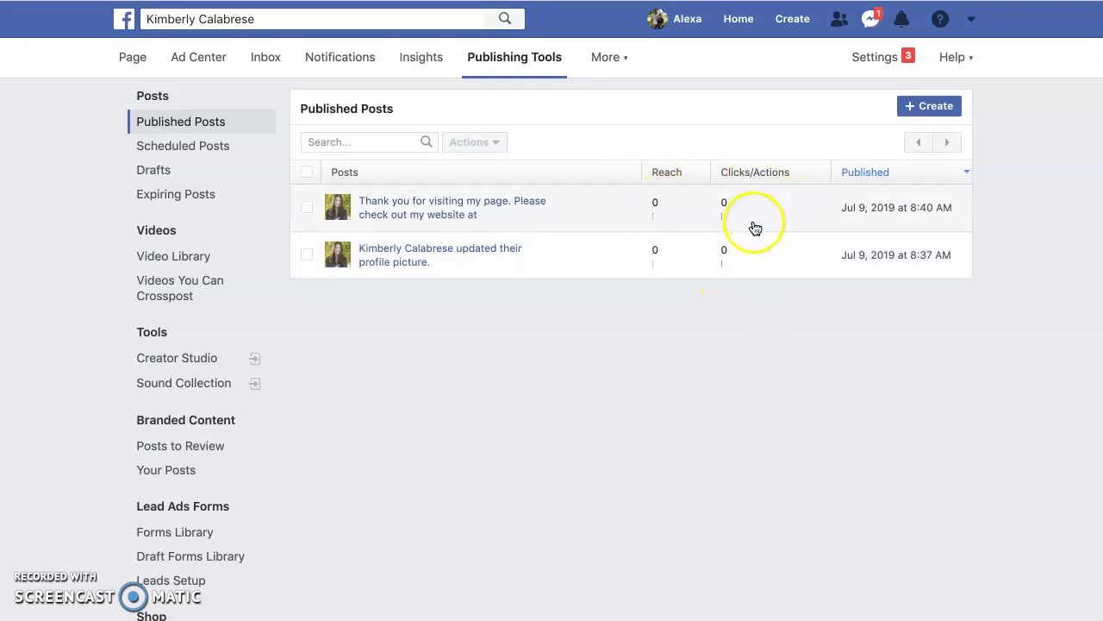
Step: Return to the Page's home view, close the invite-friends popup, and expand See more in the sidebar
{"action": "scroll", "coordinate": [197, 108], "scroll_direction": "down", "scroll_amount": 1}
{"action": "scroll", "coordinate": [173, 86], "scroll_direction": "up", "scroll_amount": 1}
{"action": "left_click", "coordinate": [140, 64]}
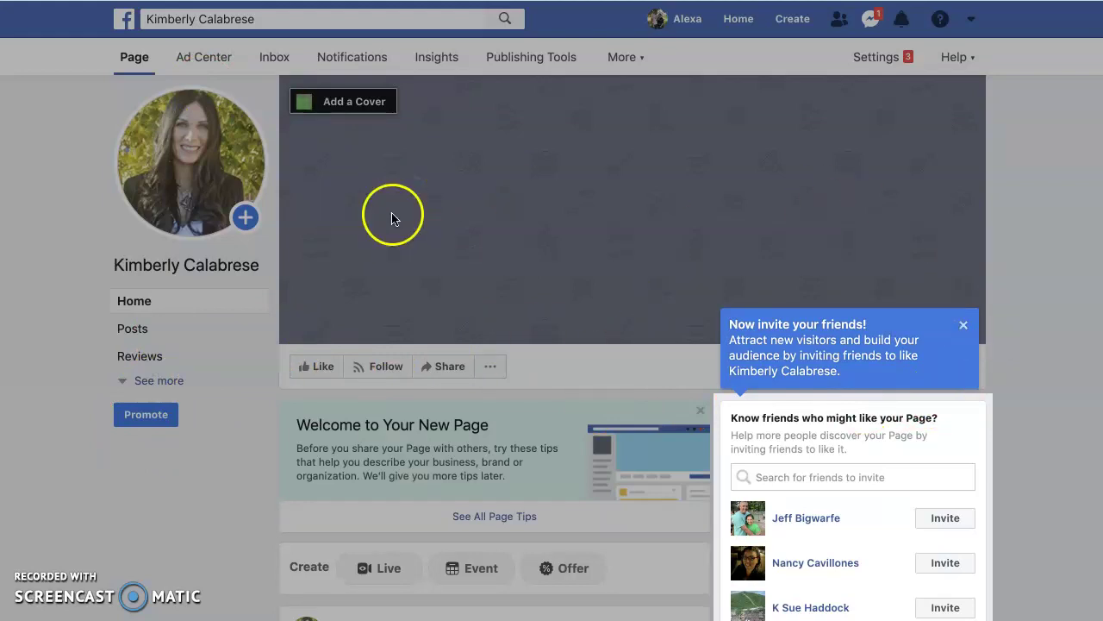
{"action": "left_click", "coordinate": [964, 325]}
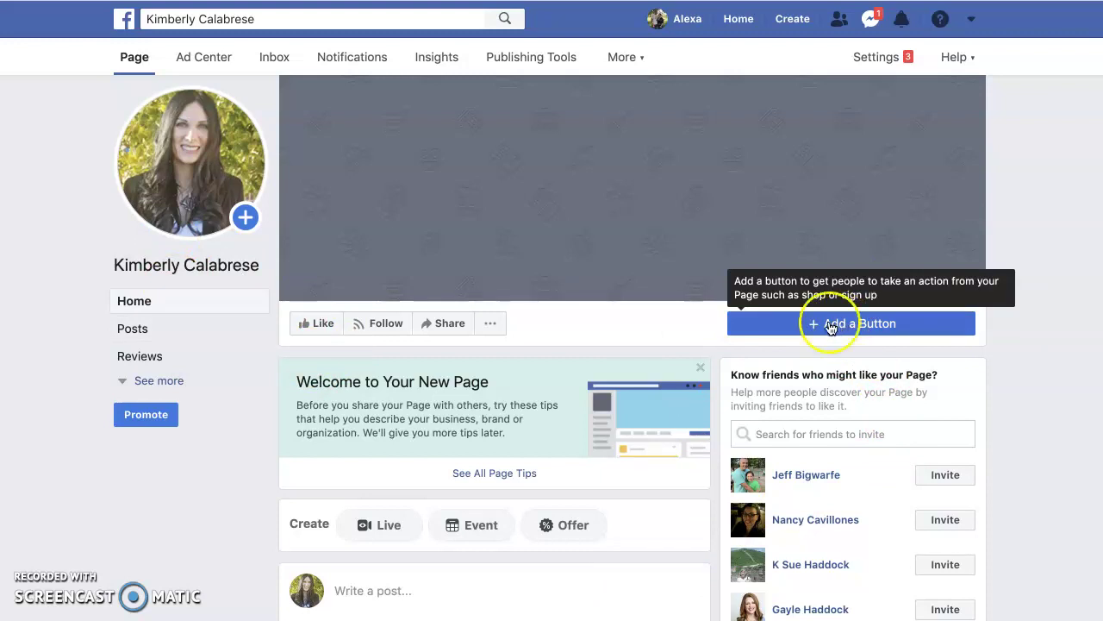
{"action": "left_click", "coordinate": [161, 381]}
Step: Open the Kimberly Calabrese Page's About section and scroll to its details
{"action": "left_click", "coordinate": [144, 439]}
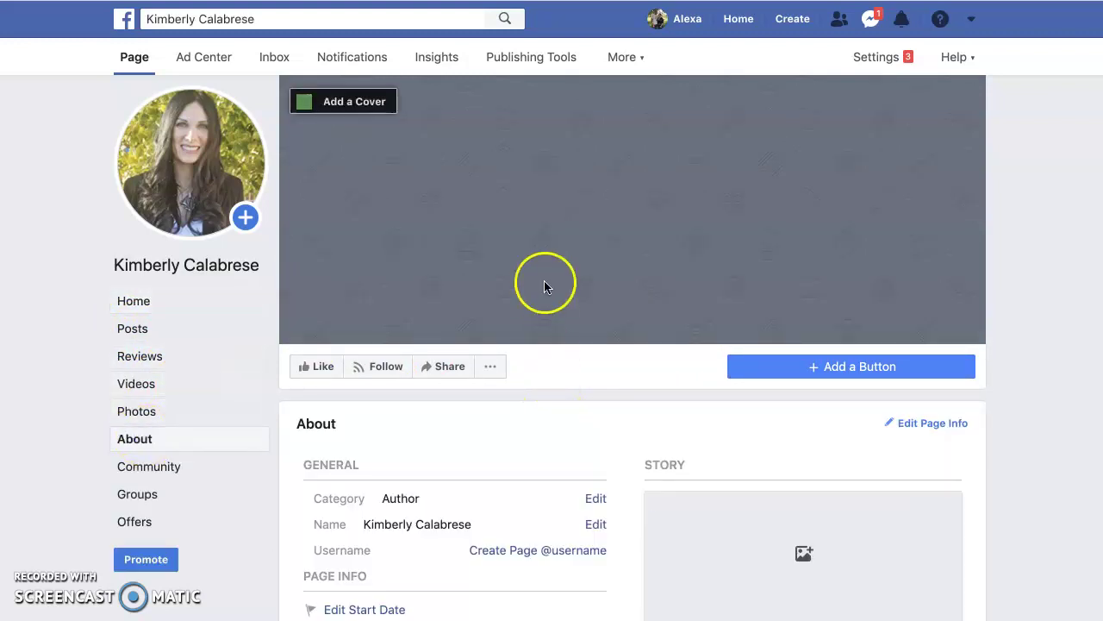
{"action": "scroll", "coordinate": [552, 335], "scroll_direction": "down", "scroll_amount": 3}
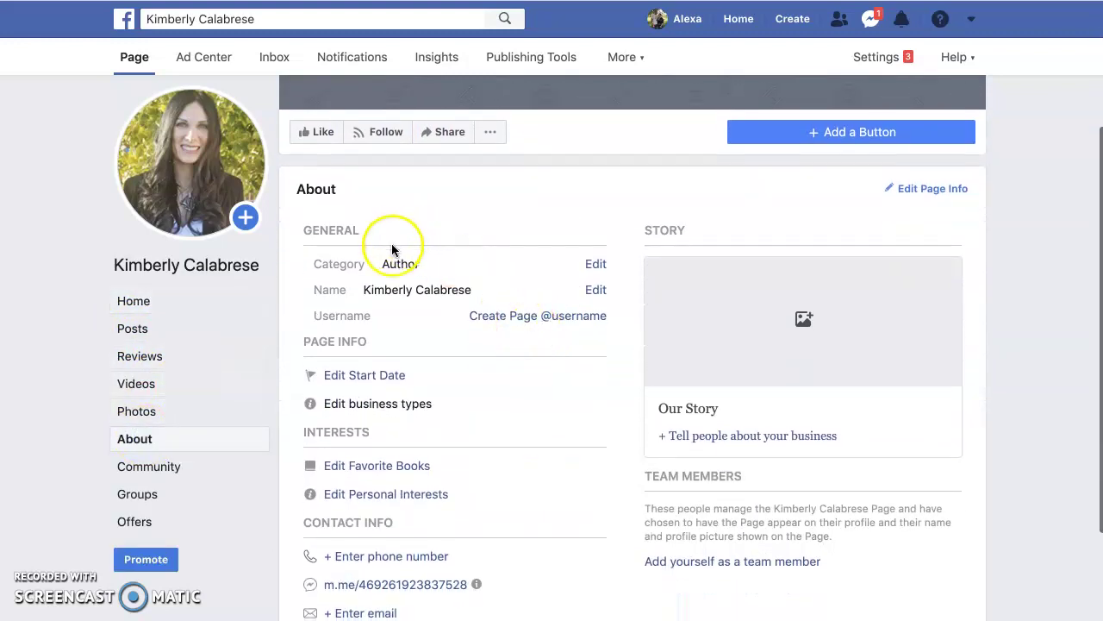
{"action": "scroll", "coordinate": [523, 414], "scroll_direction": "down", "scroll_amount": 1}
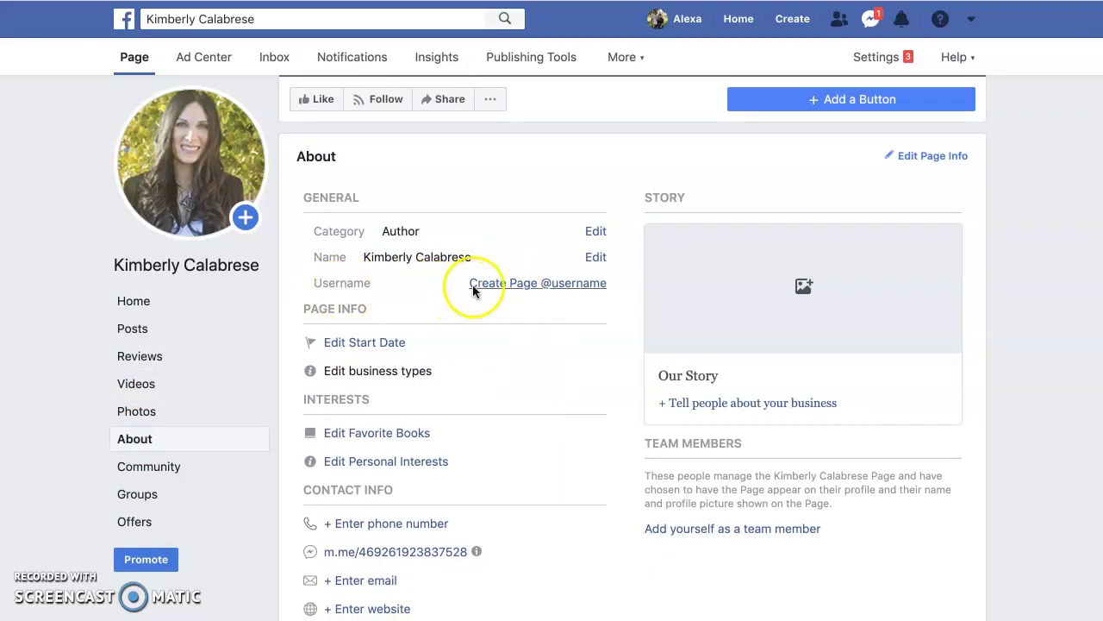
{"action": "left_click", "coordinate": [511, 283]}
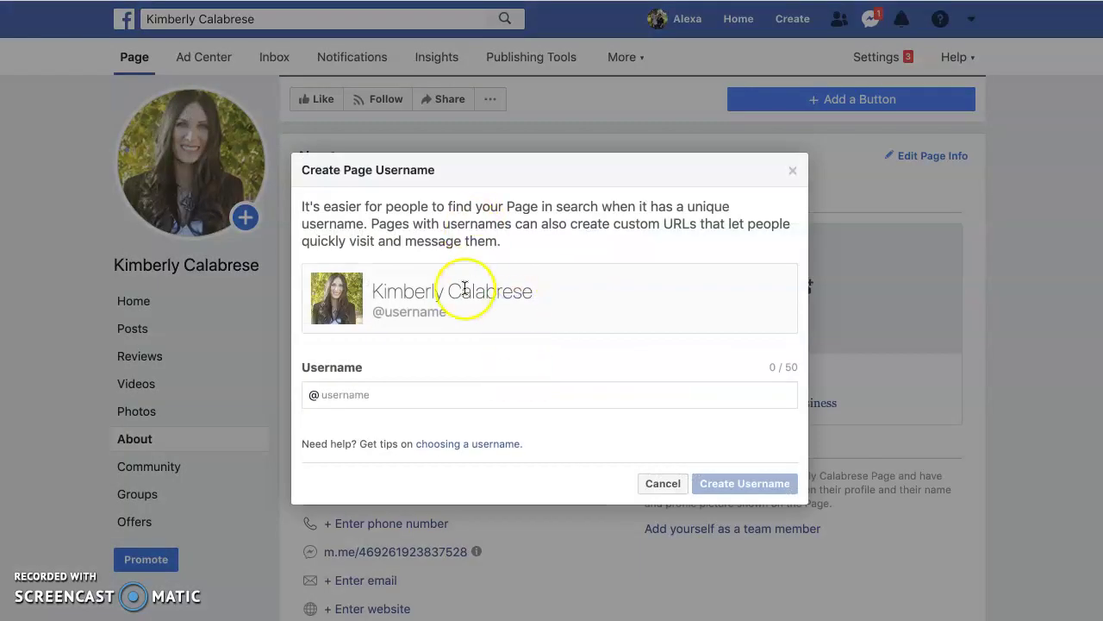
{"action": "left_click", "coordinate": [359, 396]}
{"action": "type", "text": "kimberlycalabrese"}
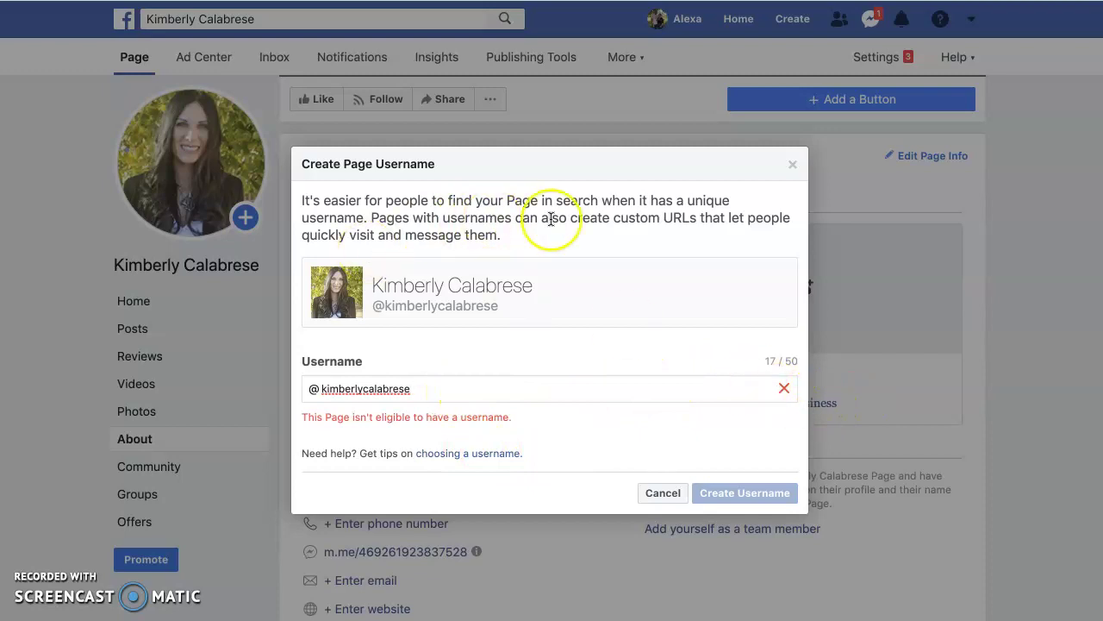
{"action": "left_click", "coordinate": [785, 386]}
{"action": "left_click", "coordinate": [663, 493]}
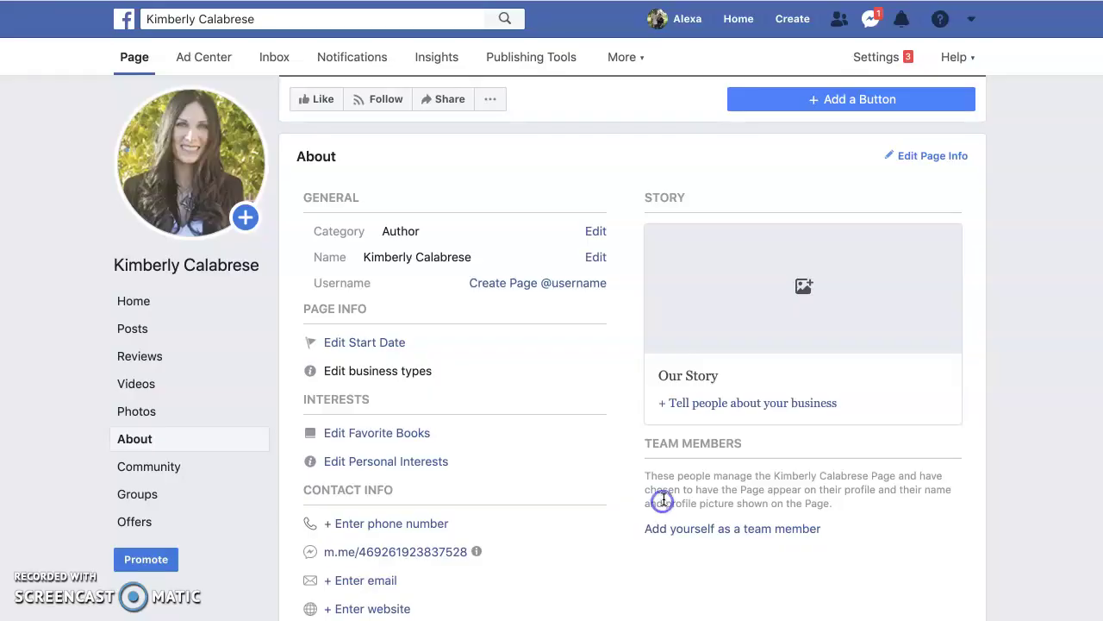
{"action": "scroll", "coordinate": [461, 361], "scroll_direction": "down", "scroll_amount": 5}
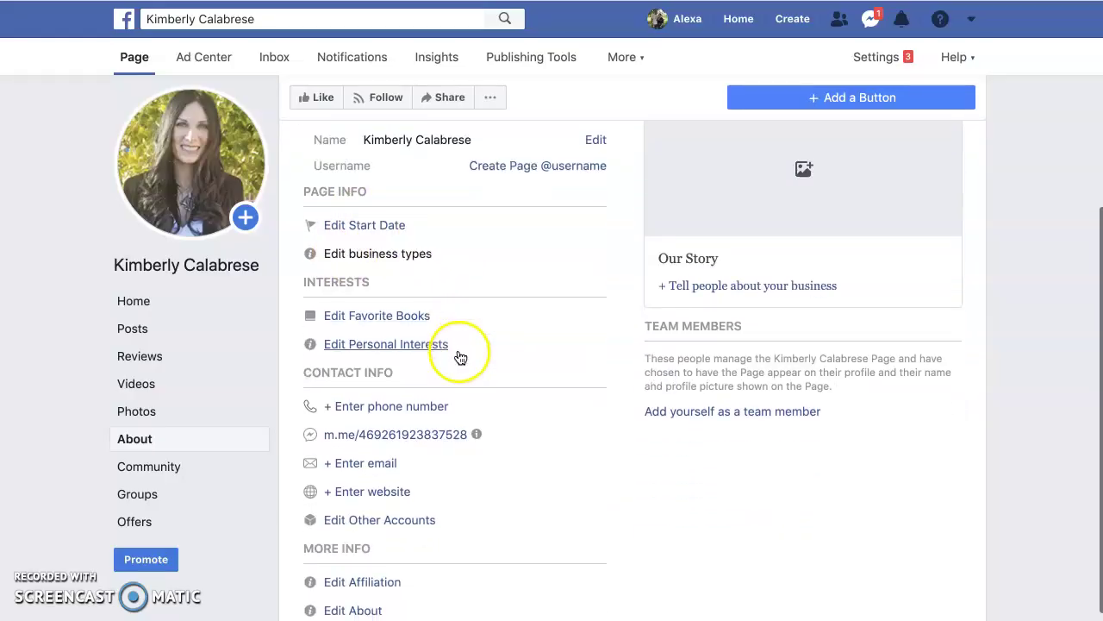
{"action": "scroll", "coordinate": [497, 368], "scroll_direction": "down", "scroll_amount": 3}
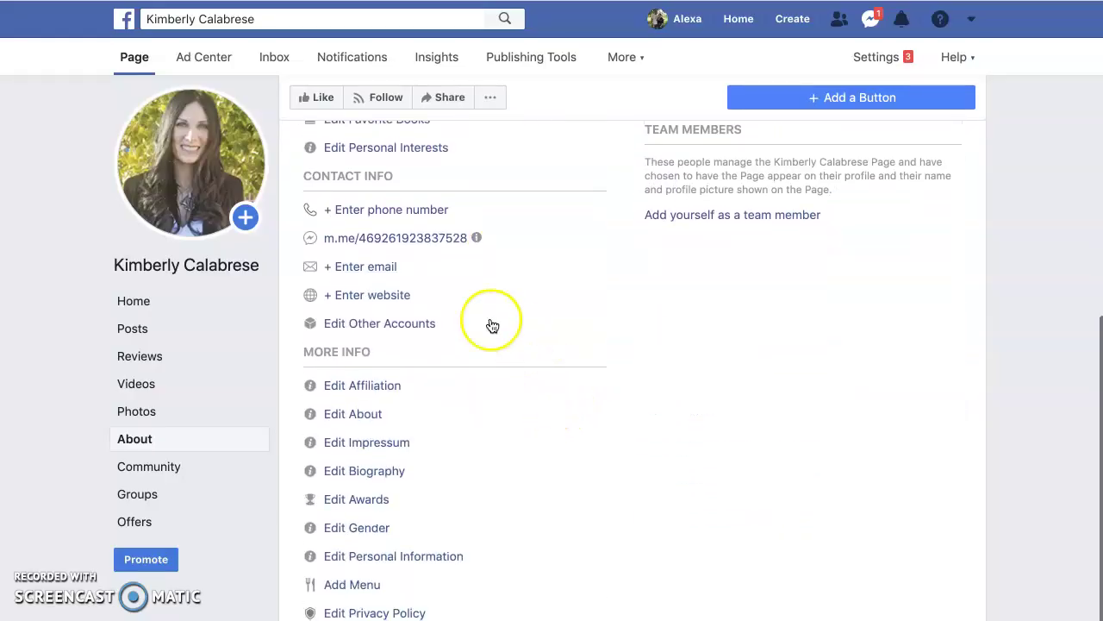
{"action": "left_click", "coordinate": [395, 295]}
{"action": "left_click", "coordinate": [450, 345]}
{"action": "type", "text": "http://supportofalovedone.com"}
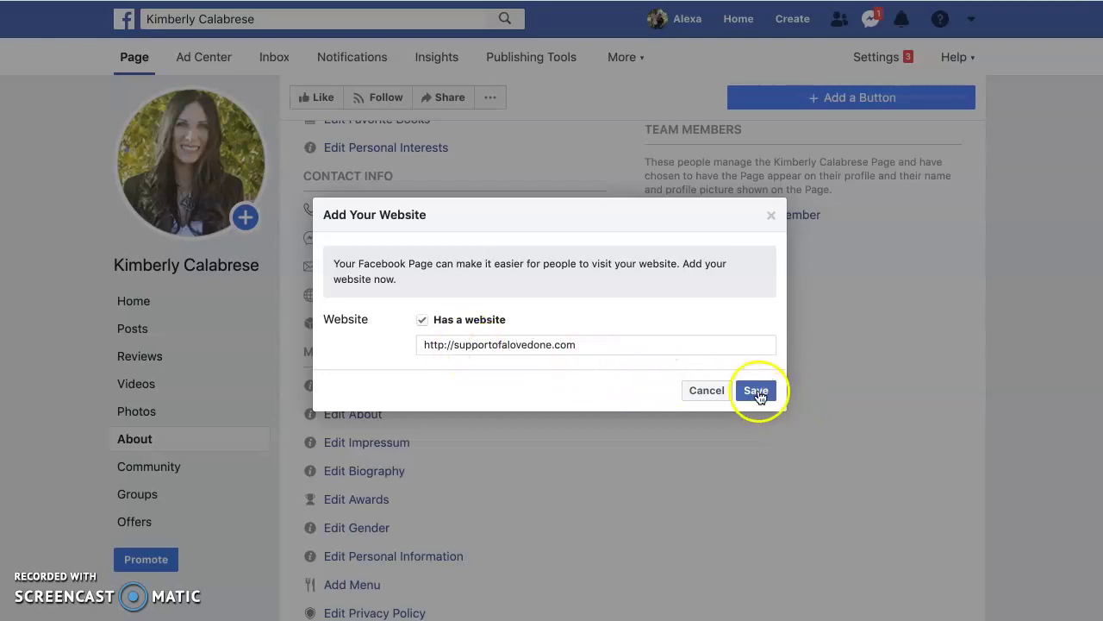
{"action": "left_click_drag", "start_coordinate": [599, 343], "coordinate": [334, 338]}
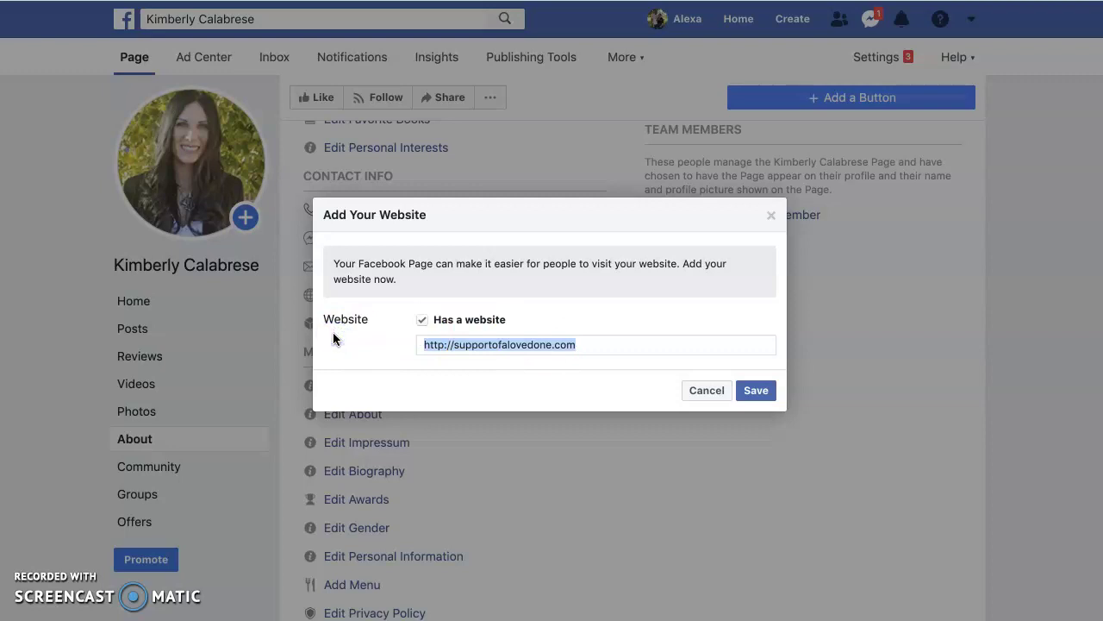
{"action": "left_click", "coordinate": [759, 390]}
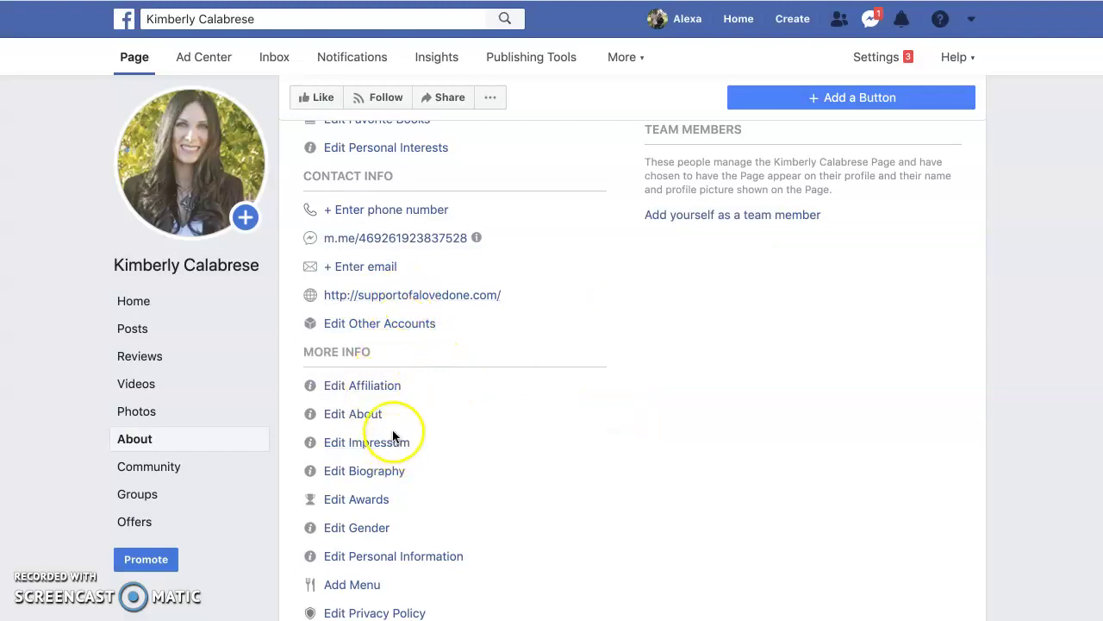
{"action": "scroll", "coordinate": [490, 387], "scroll_direction": "down", "scroll_amount": 1}
{"action": "scroll", "coordinate": [490, 387], "scroll_direction": "down", "scroll_amount": 2}
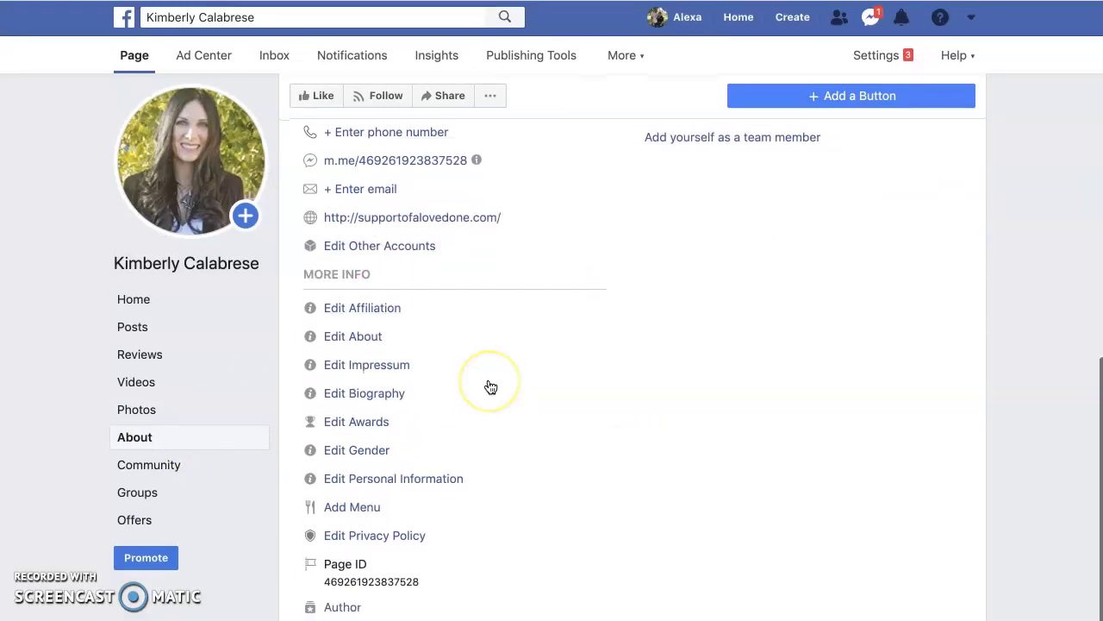
{"action": "scroll", "coordinate": [489, 387], "scroll_direction": "up", "scroll_amount": 6}
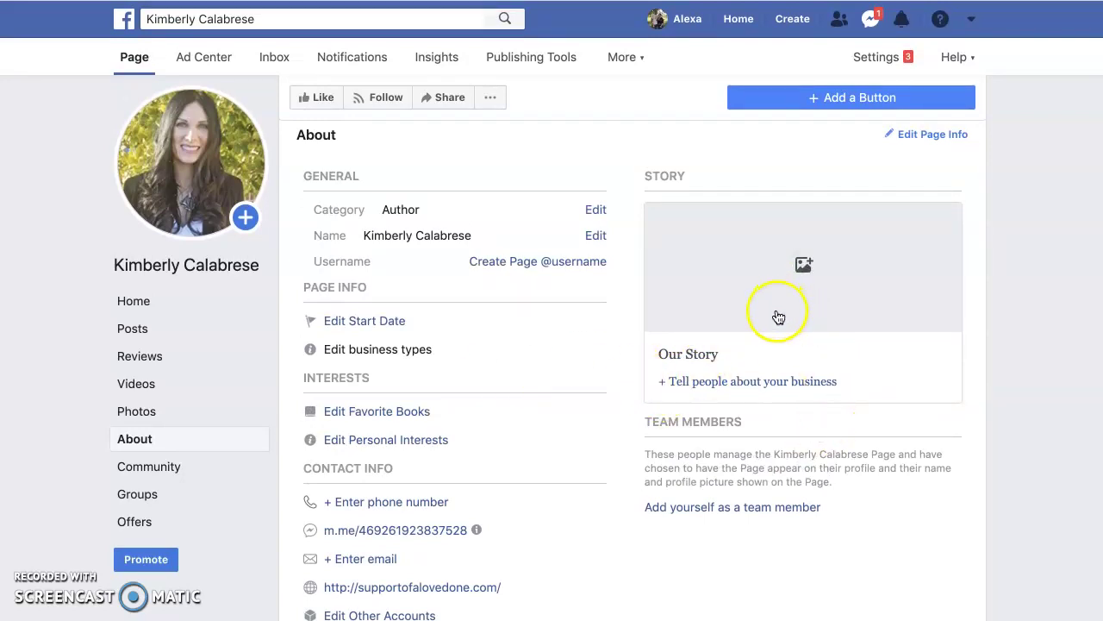
Step: Search 'Lose' and open the Lose the Cape Podcast for Moms Who Want to Make a Difference Page
{"action": "scroll", "coordinate": [779, 317], "scroll_direction": "up", "scroll_amount": 4}
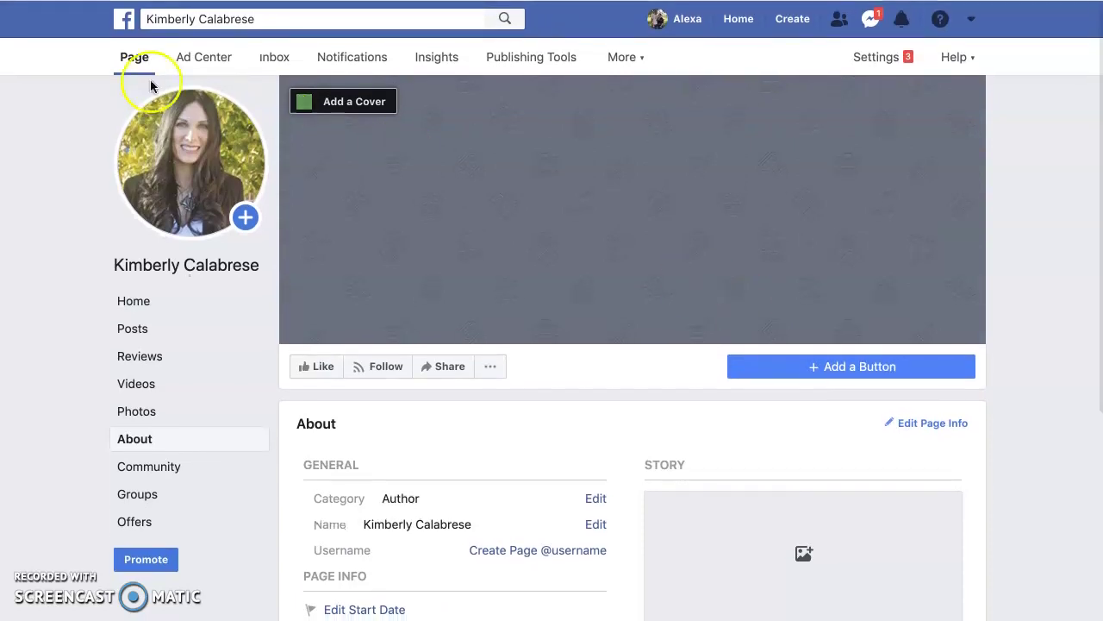
{"action": "left_click", "coordinate": [272, 19]}
{"action": "left_click_drag", "start_coordinate": [273, 19], "coordinate": [129, 19]}
{"action": "type", "text": "Lose"}
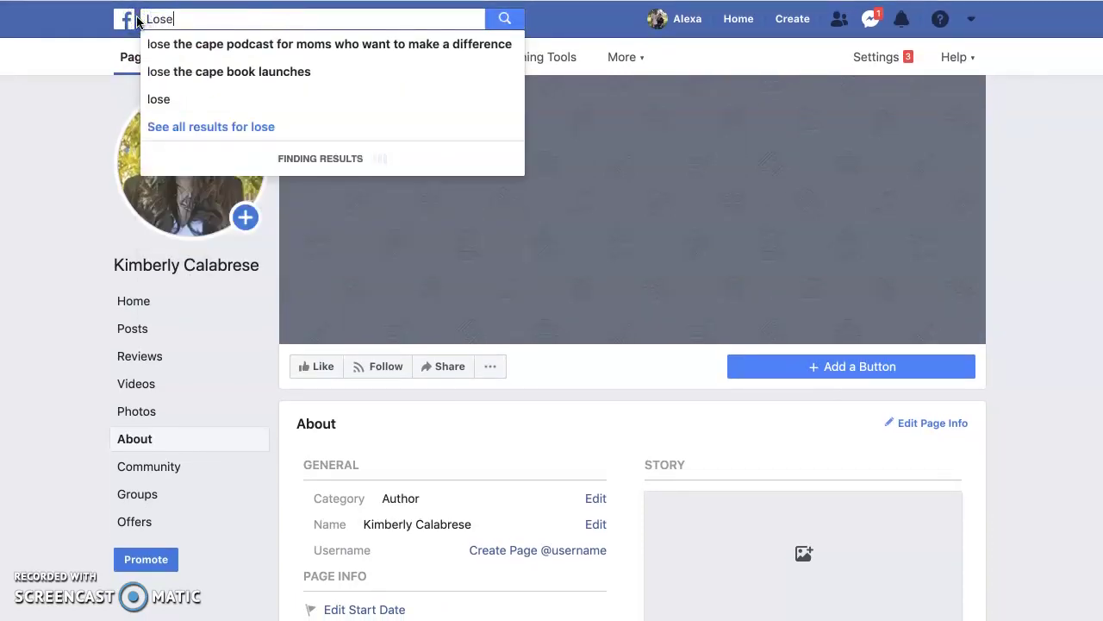
{"action": "left_click", "coordinate": [155, 44]}
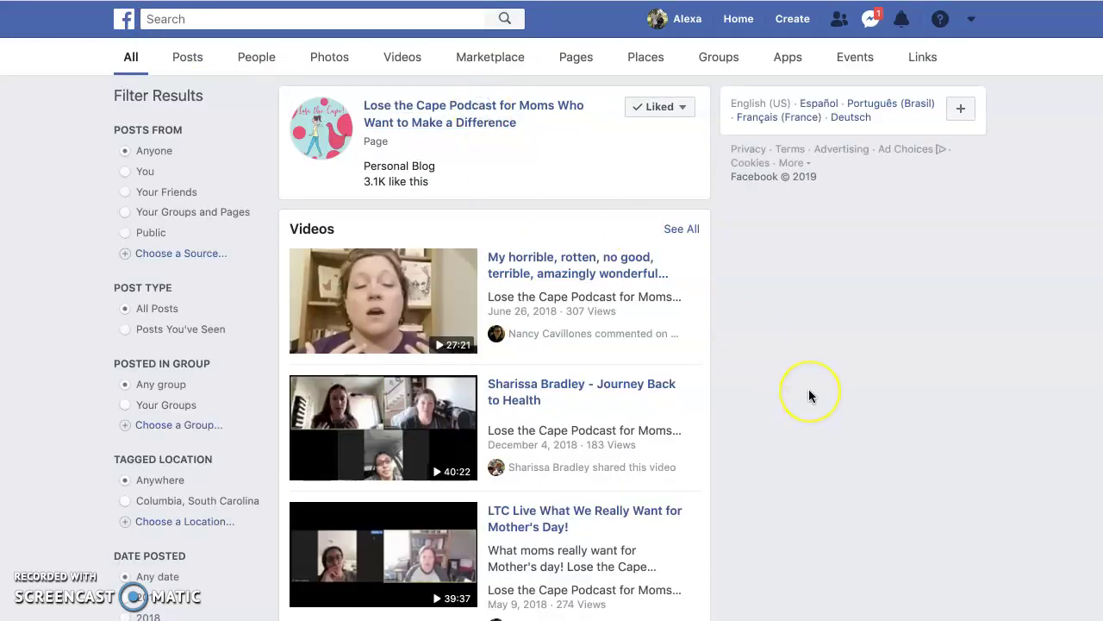
{"action": "left_click", "coordinate": [485, 170]}
{"action": "mouse_move", "coordinate": [789, 369]}
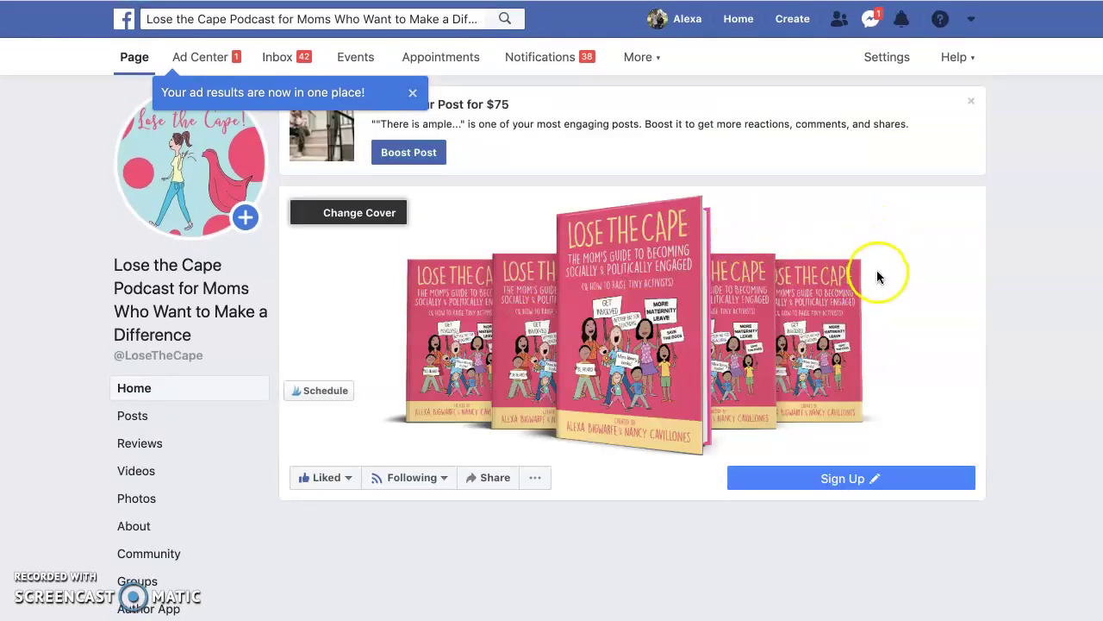
{"action": "scroll", "coordinate": [160, 445], "scroll_direction": "down", "scroll_amount": 2}
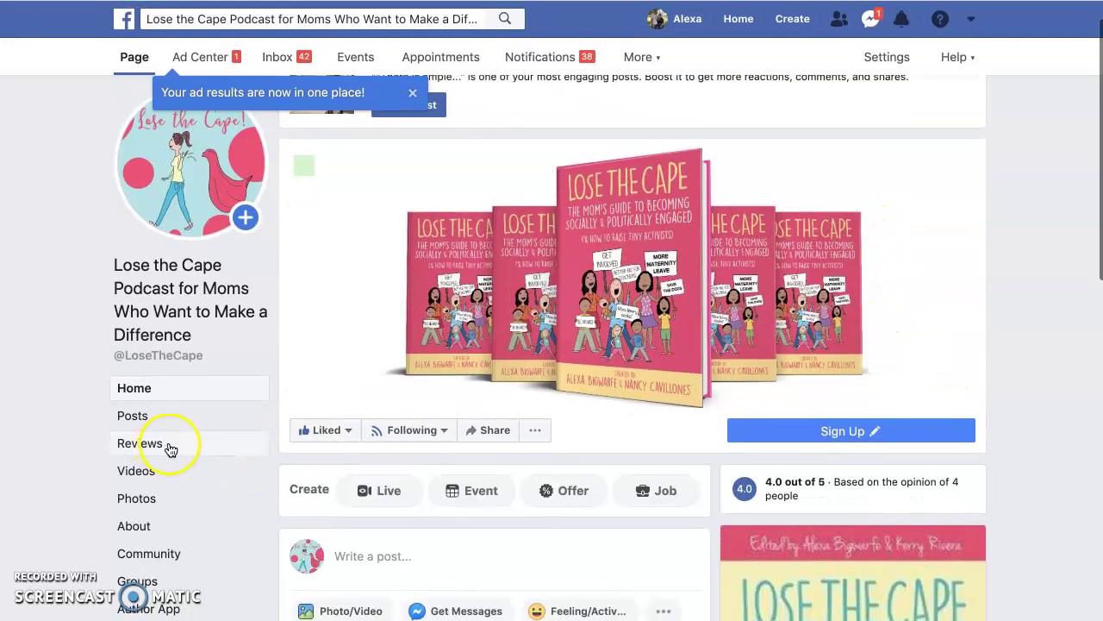
{"action": "scroll", "coordinate": [858, 487], "scroll_direction": "down", "scroll_amount": 3}
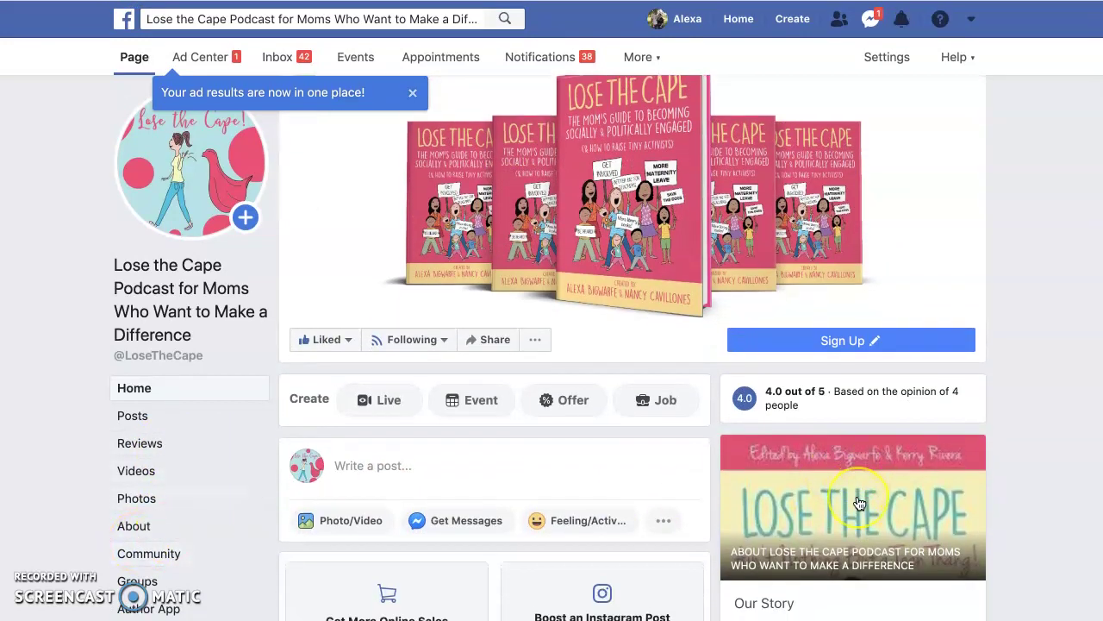
{"action": "scroll", "coordinate": [854, 499], "scroll_direction": "down", "scroll_amount": 3}
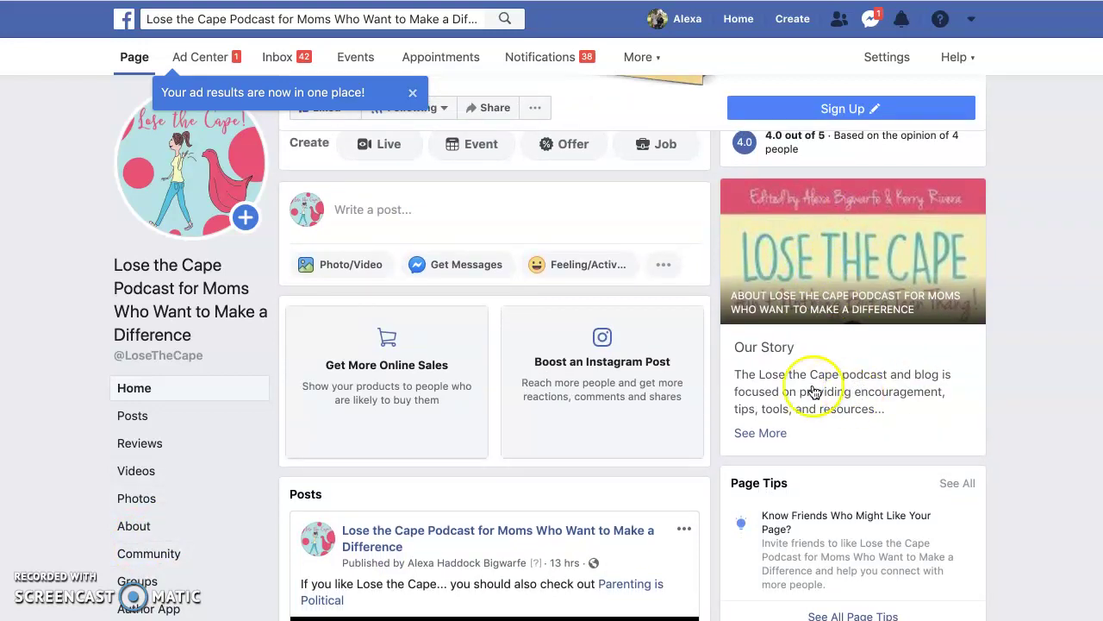
{"action": "scroll", "coordinate": [818, 387], "scroll_direction": "down", "scroll_amount": 1}
{"action": "left_click", "coordinate": [758, 389]}
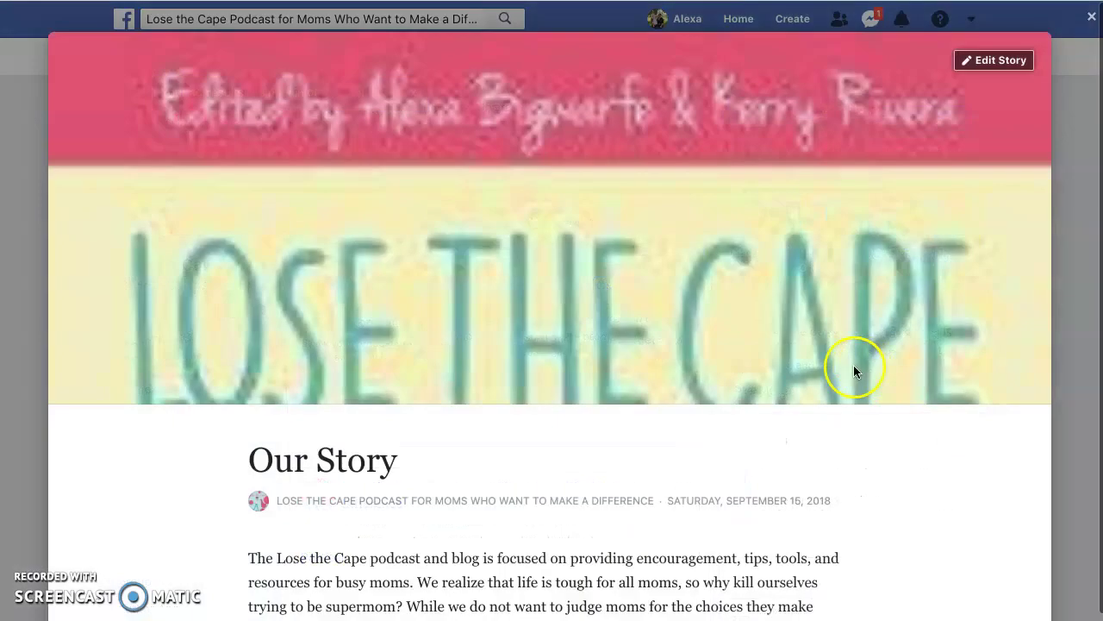
{"action": "scroll", "coordinate": [751, 487], "scroll_direction": "down", "scroll_amount": 2}
{"action": "scroll", "coordinate": [751, 455], "scroll_direction": "up", "scroll_amount": 3}
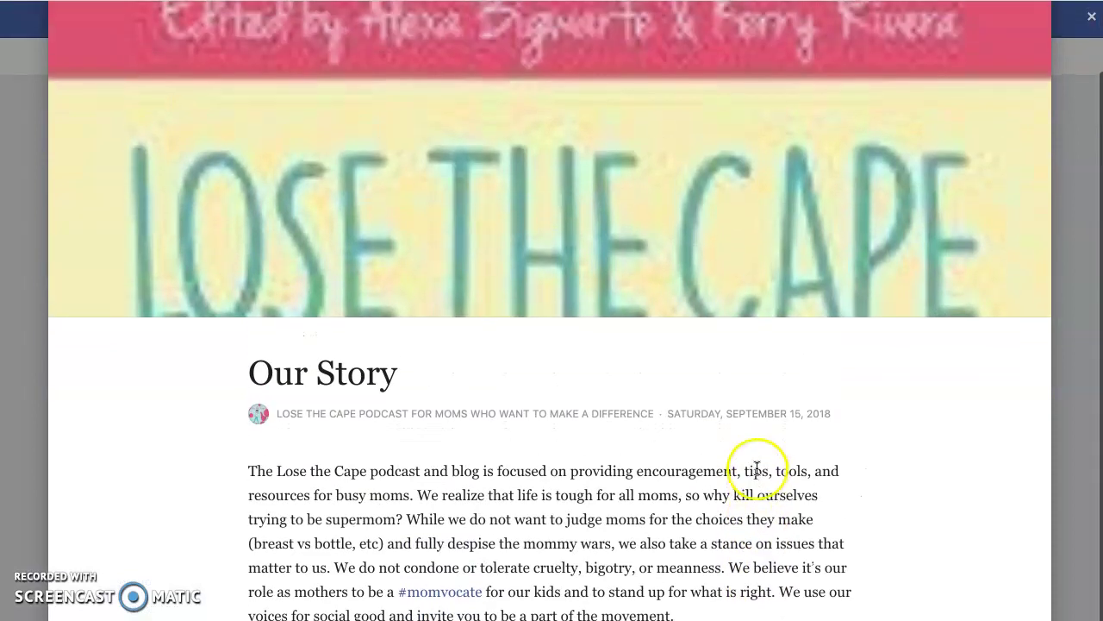
{"action": "left_click", "coordinate": [1093, 17]}
{"action": "scroll", "coordinate": [555, 517], "scroll_direction": "up", "scroll_amount": 5}
{"action": "scroll", "coordinate": [890, 443], "scroll_direction": "down", "scroll_amount": 2}
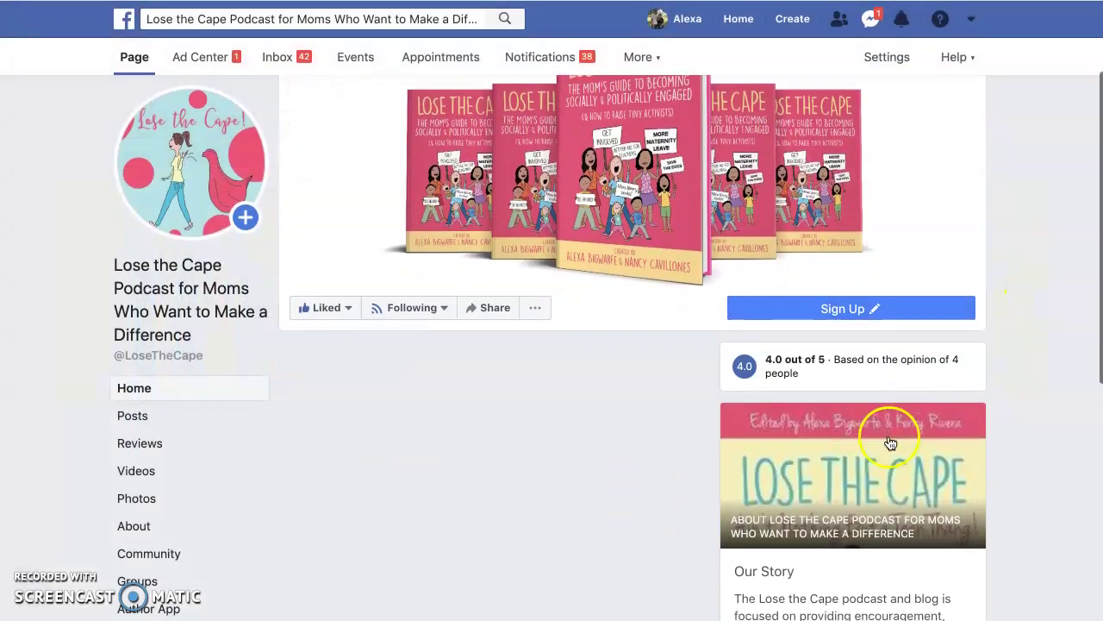
{"action": "scroll", "coordinate": [891, 443], "scroll_direction": "down", "scroll_amount": 1}
{"action": "left_click", "coordinate": [823, 232]}
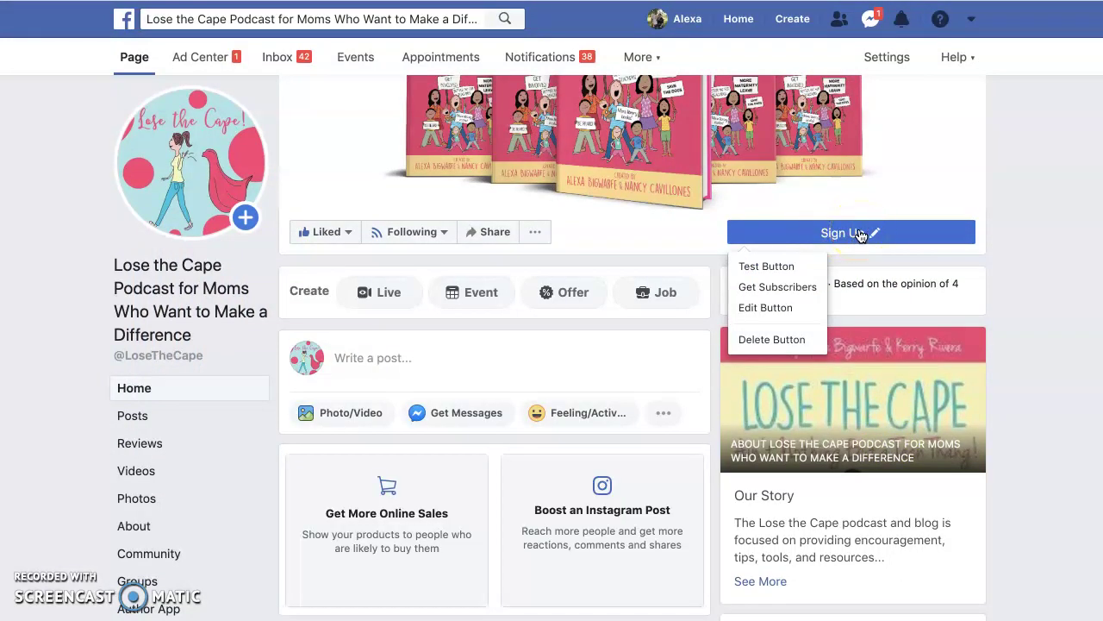
{"action": "scroll", "coordinate": [859, 234], "scroll_direction": "down", "scroll_amount": 3}
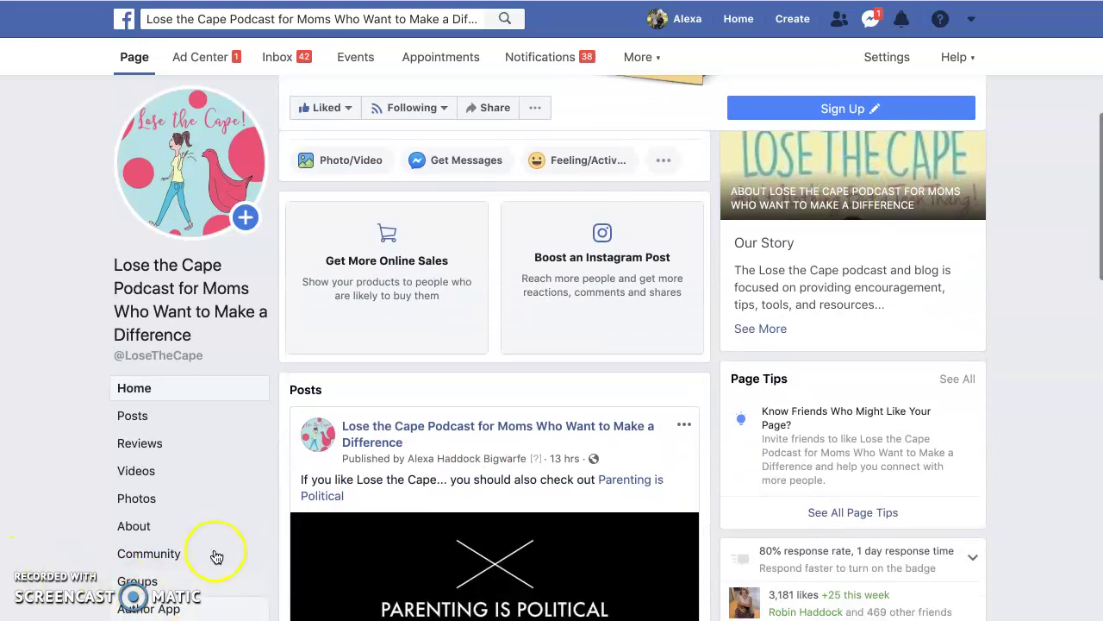
{"action": "scroll", "coordinate": [660, 468], "scroll_direction": "down", "scroll_amount": 2}
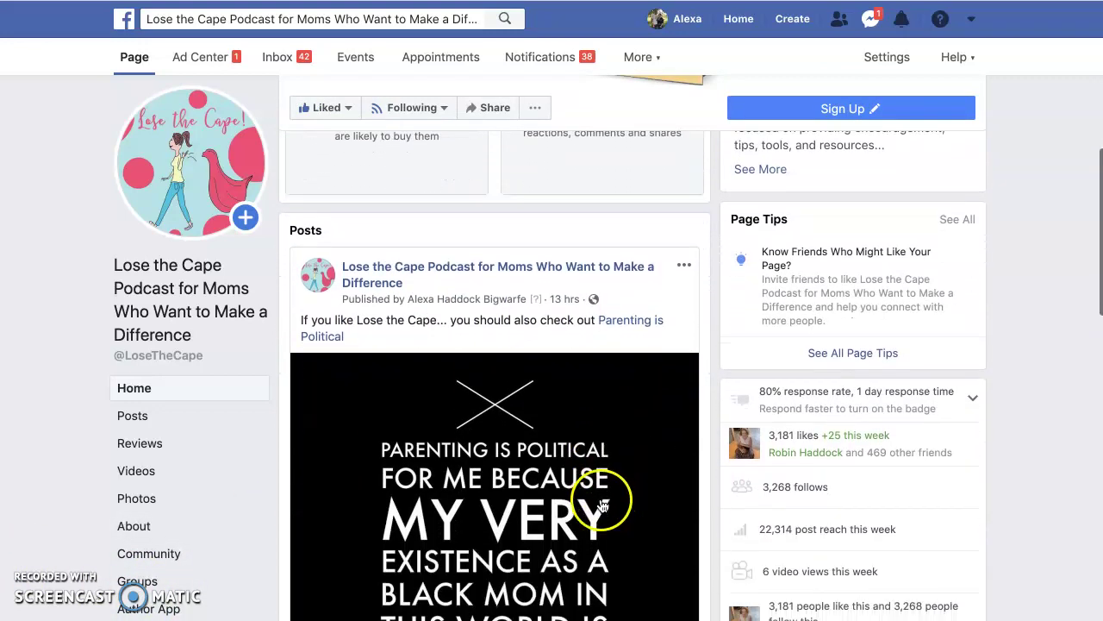
{"action": "scroll", "coordinate": [615, 492], "scroll_direction": "up", "scroll_amount": 6}
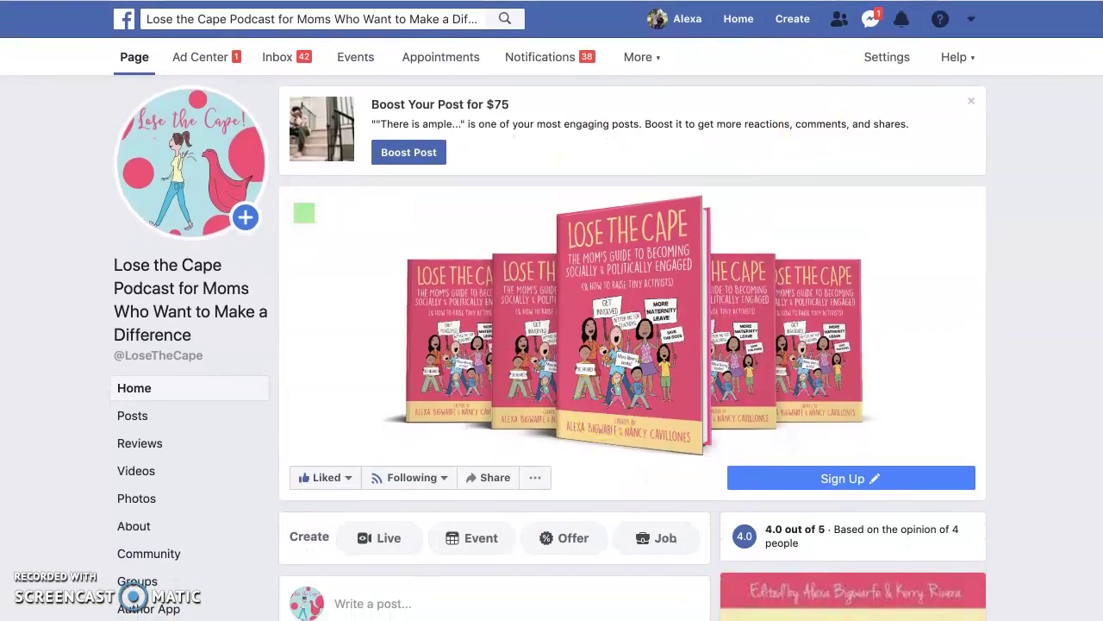
Step: Leave the Lose the Cape Page and go back to its search results
{"action": "mouse_move", "coordinate": [801, 272]}
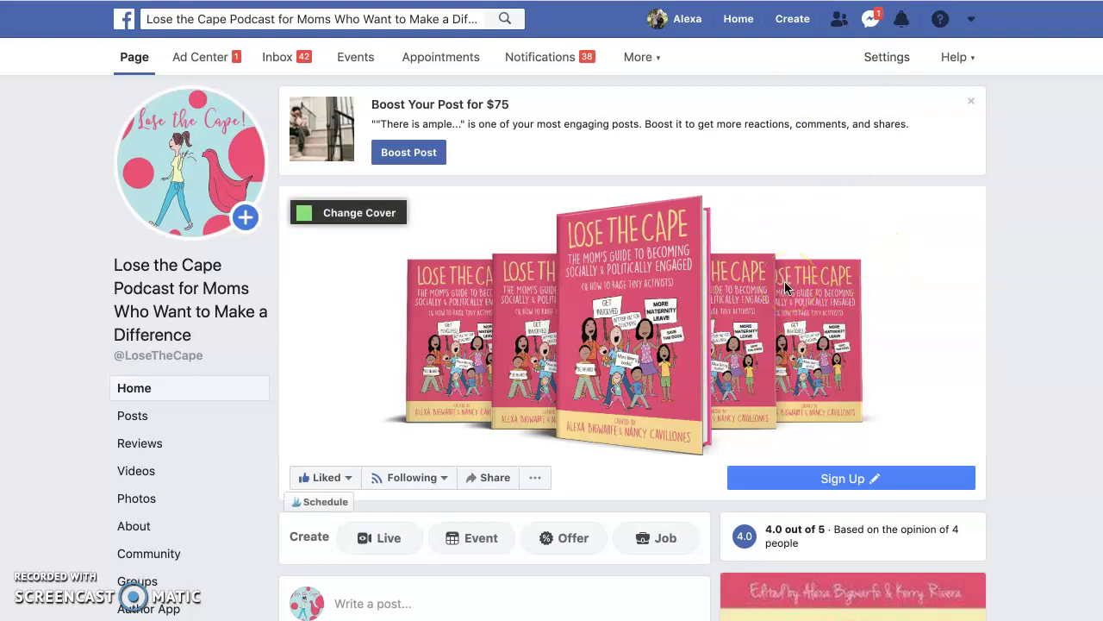
{"action": "scroll", "coordinate": [781, 285], "scroll_direction": "down", "scroll_amount": 5}
{"action": "scroll", "coordinate": [586, 216], "scroll_direction": "up", "scroll_amount": 5}
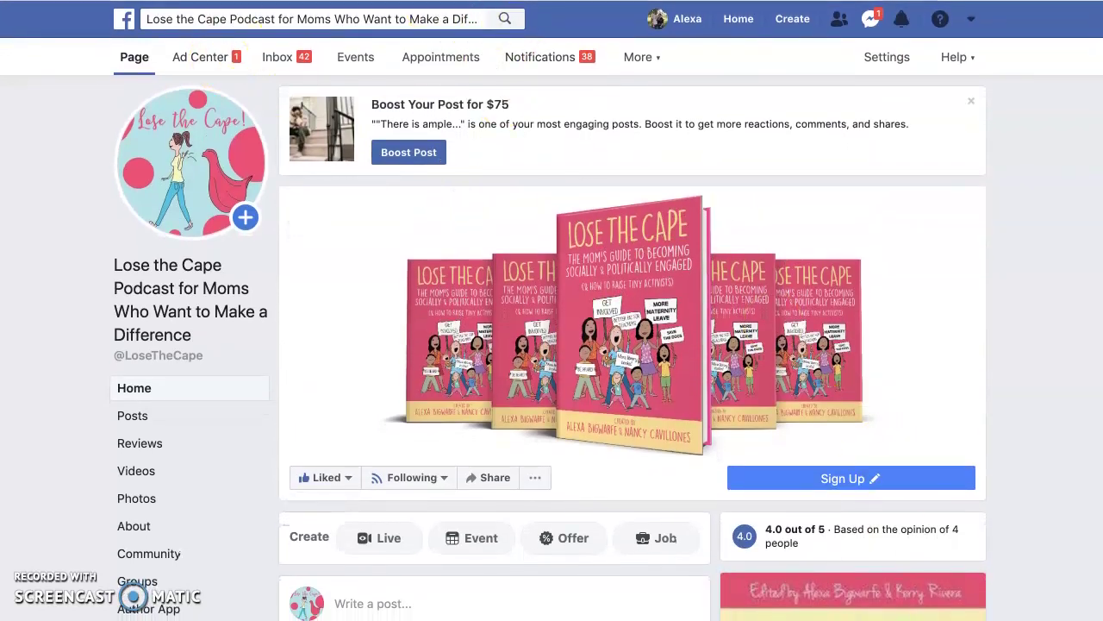
{"action": "left_click_drag", "start_coordinate": [149, 19], "coordinate": [272, 19]}
{"action": "key", "text": "Escape"}
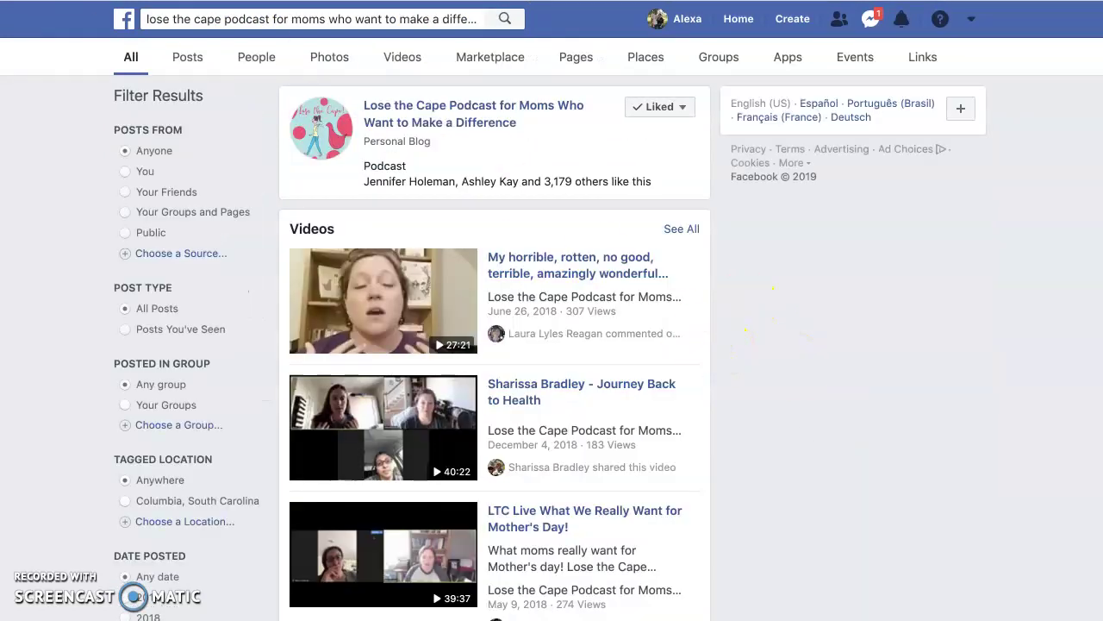
Step: Go back to the Kimberly Calabrese Page
{"action": "key", "text": "alt+Left"}
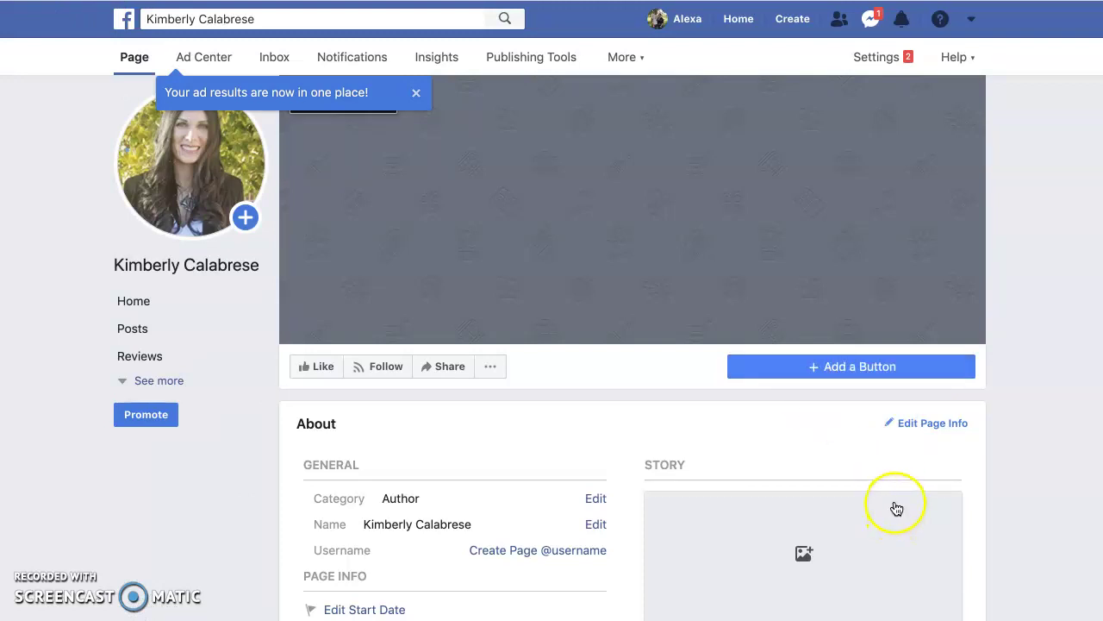
{"action": "scroll", "coordinate": [897, 507], "scroll_direction": "down", "scroll_amount": 5}
{"action": "scroll", "coordinate": [896, 505], "scroll_direction": "up", "scroll_amount": 4}
Step: Review the About details: Category Author, the Page name, and no username yet
{"action": "left_click", "coordinate": [134, 297]}
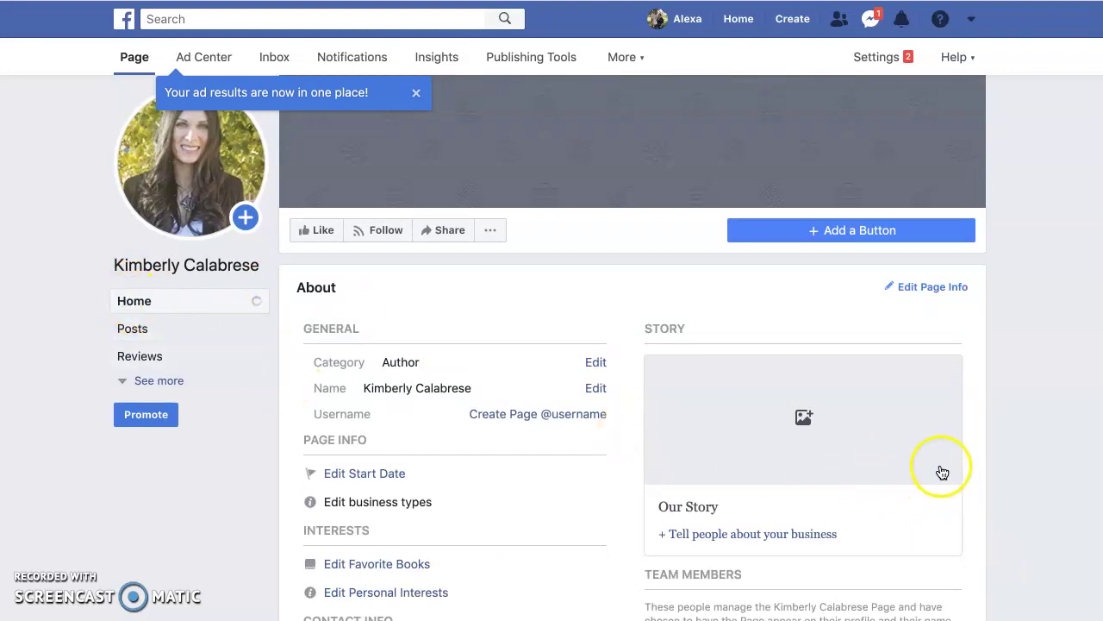
{"action": "scroll", "coordinate": [952, 446], "scroll_direction": "down", "scroll_amount": 5}
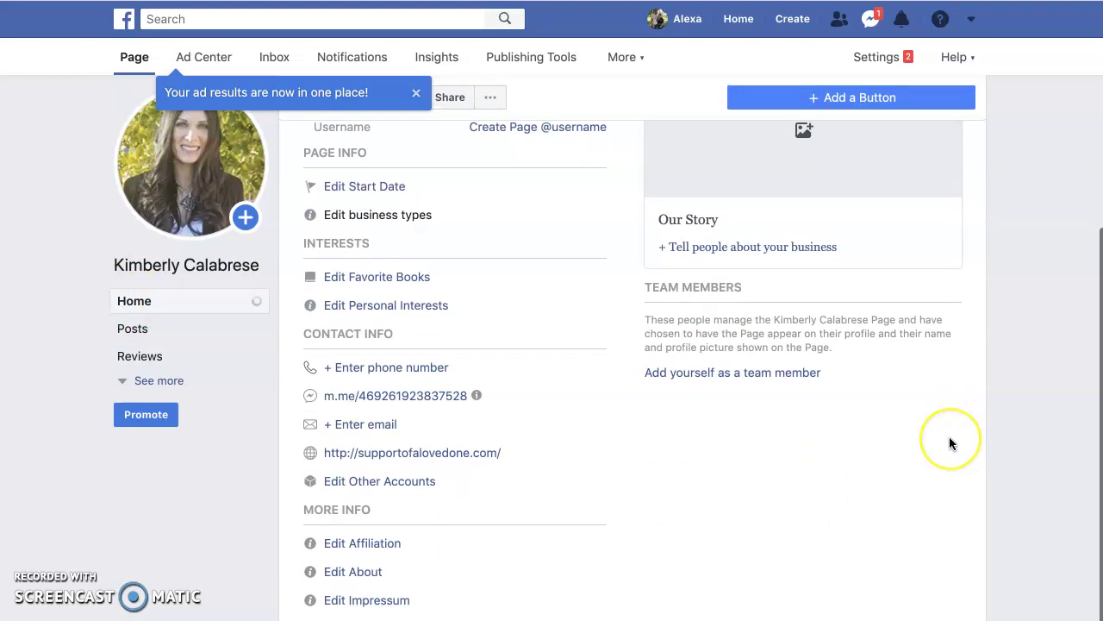
{"action": "scroll", "coordinate": [952, 444], "scroll_direction": "up", "scroll_amount": 10}
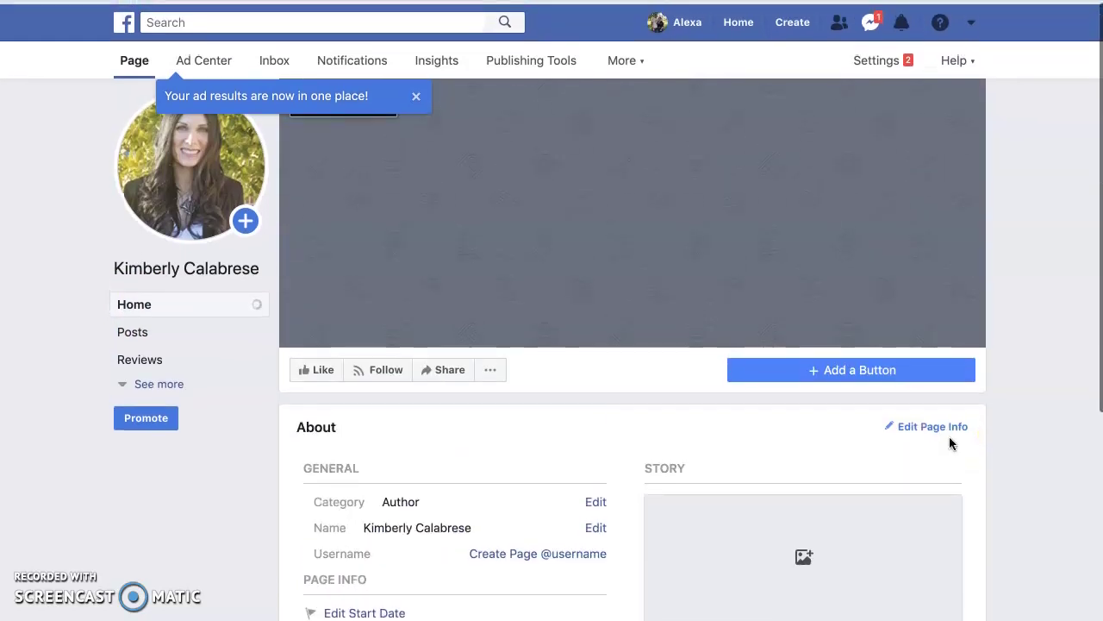
{"action": "scroll", "coordinate": [963, 514], "scroll_direction": "down", "scroll_amount": 6}
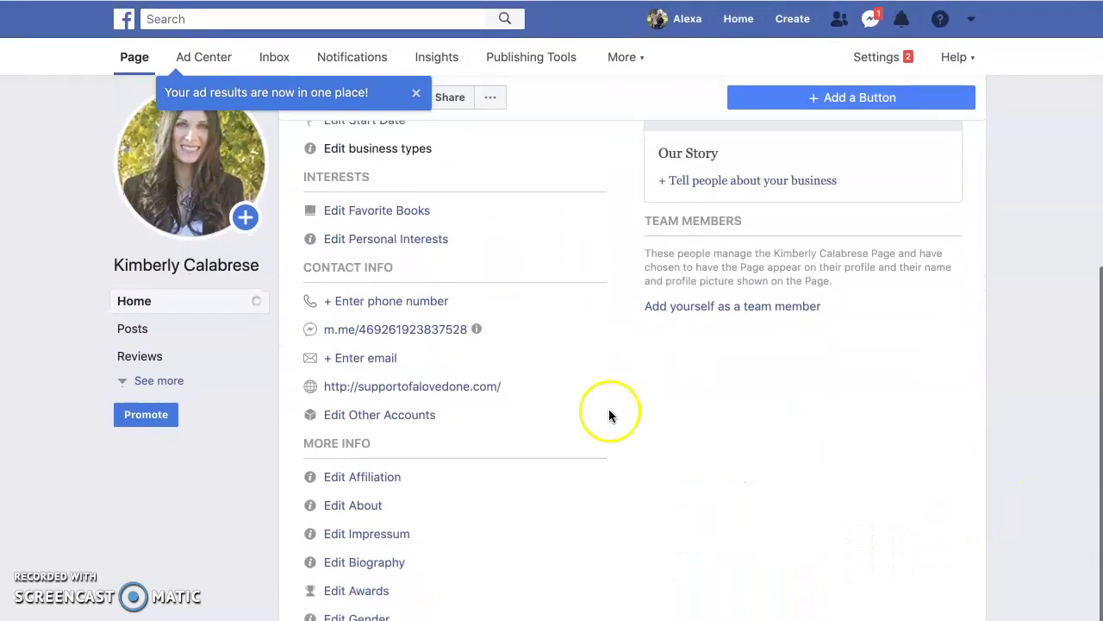
{"action": "scroll", "coordinate": [891, 471], "scroll_direction": "down", "scroll_amount": 2}
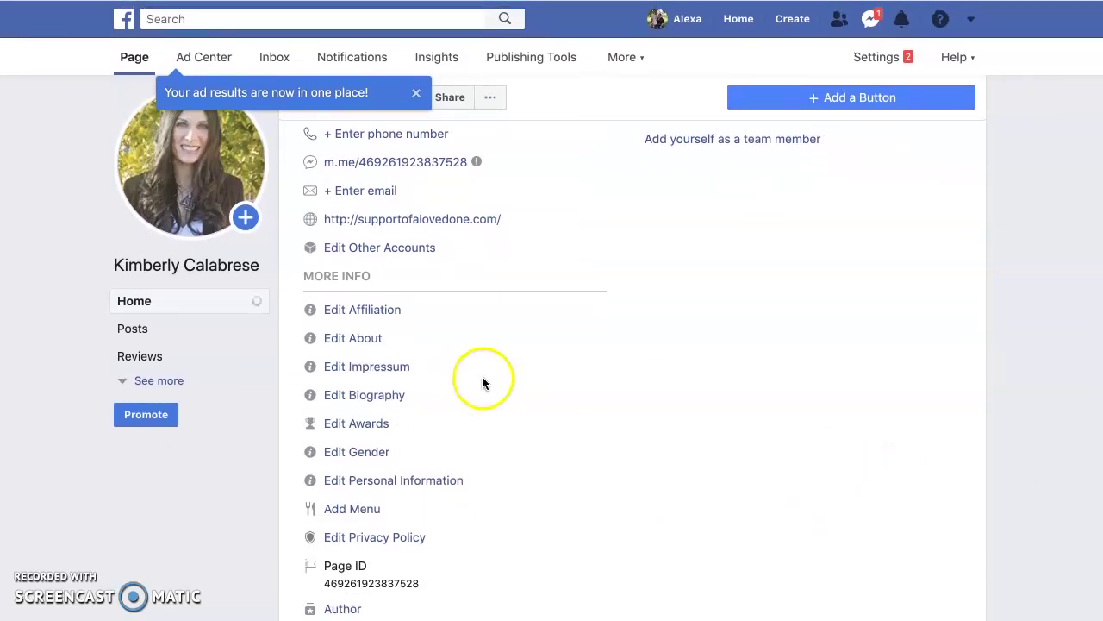
{"action": "scroll", "coordinate": [518, 382], "scroll_direction": "up", "scroll_amount": 1}
{"action": "scroll", "coordinate": [518, 380], "scroll_direction": "up", "scroll_amount": 1}
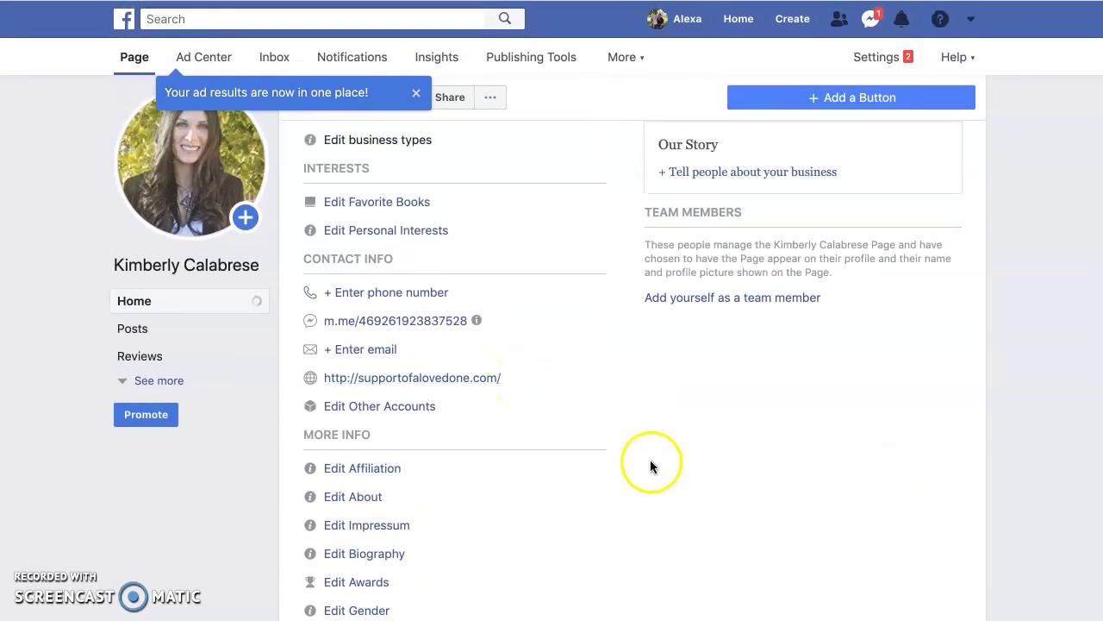
{"action": "scroll", "coordinate": [646, 459], "scroll_direction": "up", "scroll_amount": 2}
{"action": "scroll", "coordinate": [636, 452], "scroll_direction": "up", "scroll_amount": 3}
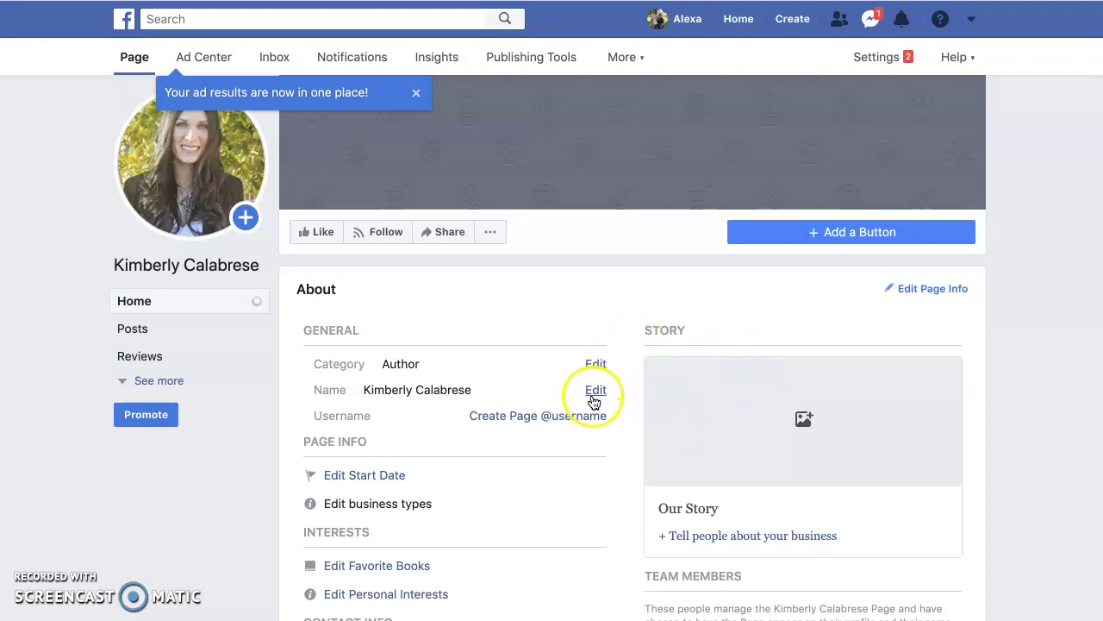
{"action": "scroll", "coordinate": [594, 401], "scroll_direction": "up", "scroll_amount": 2}
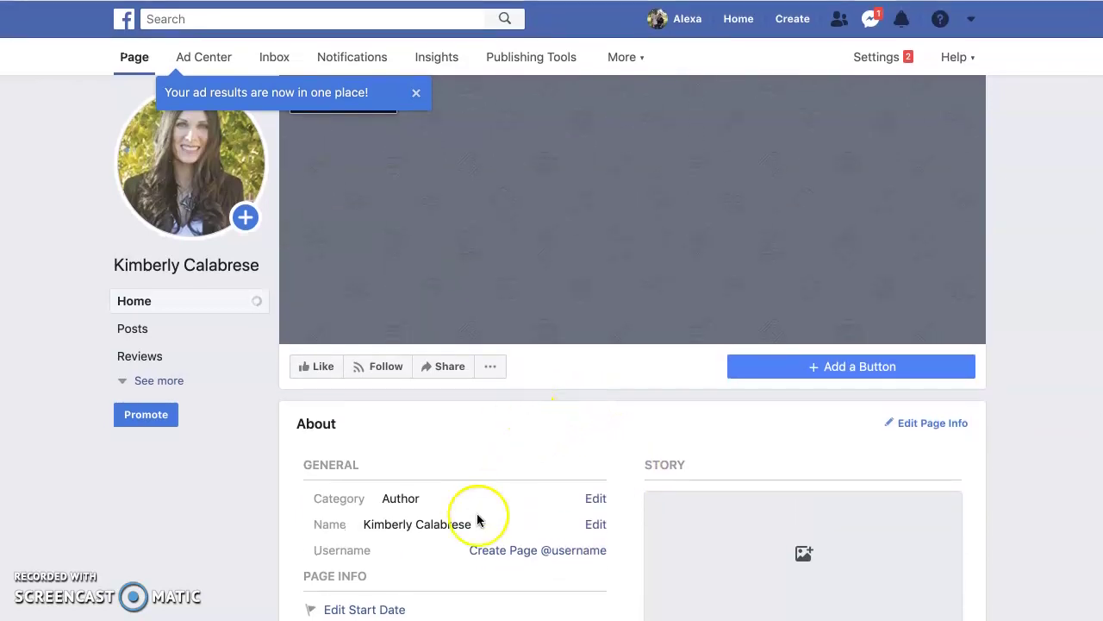